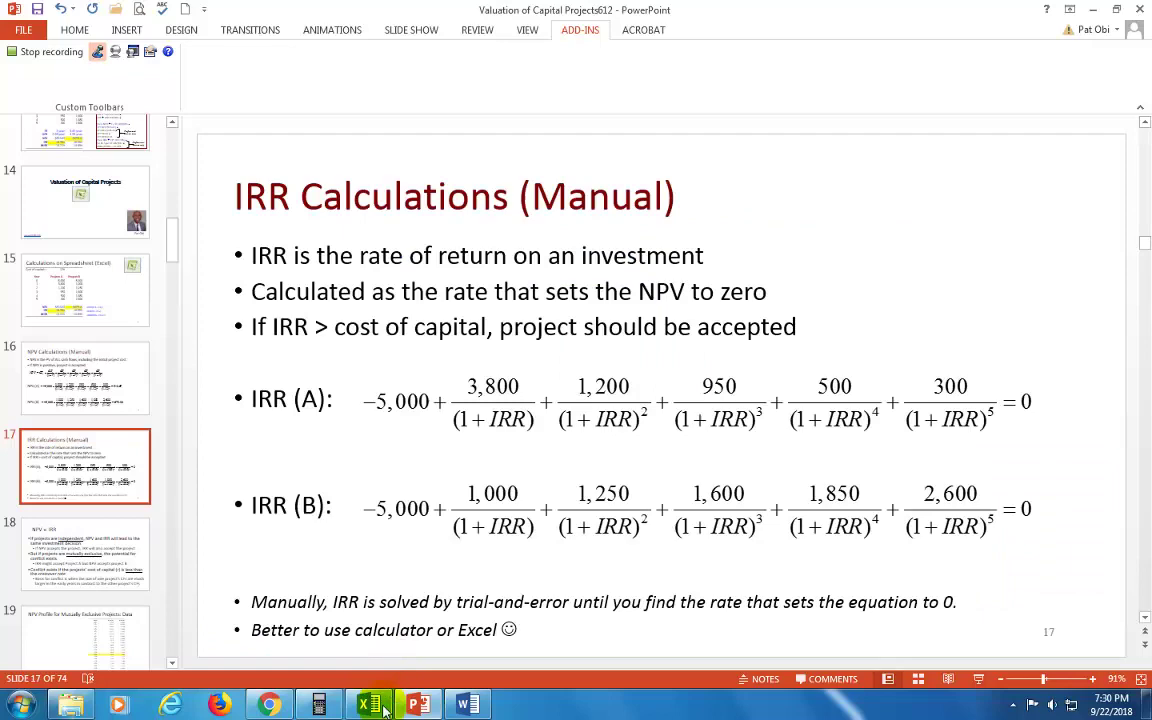
Bring up the capital budgeting workbook and look over Project A's cash flows
click(370, 706)
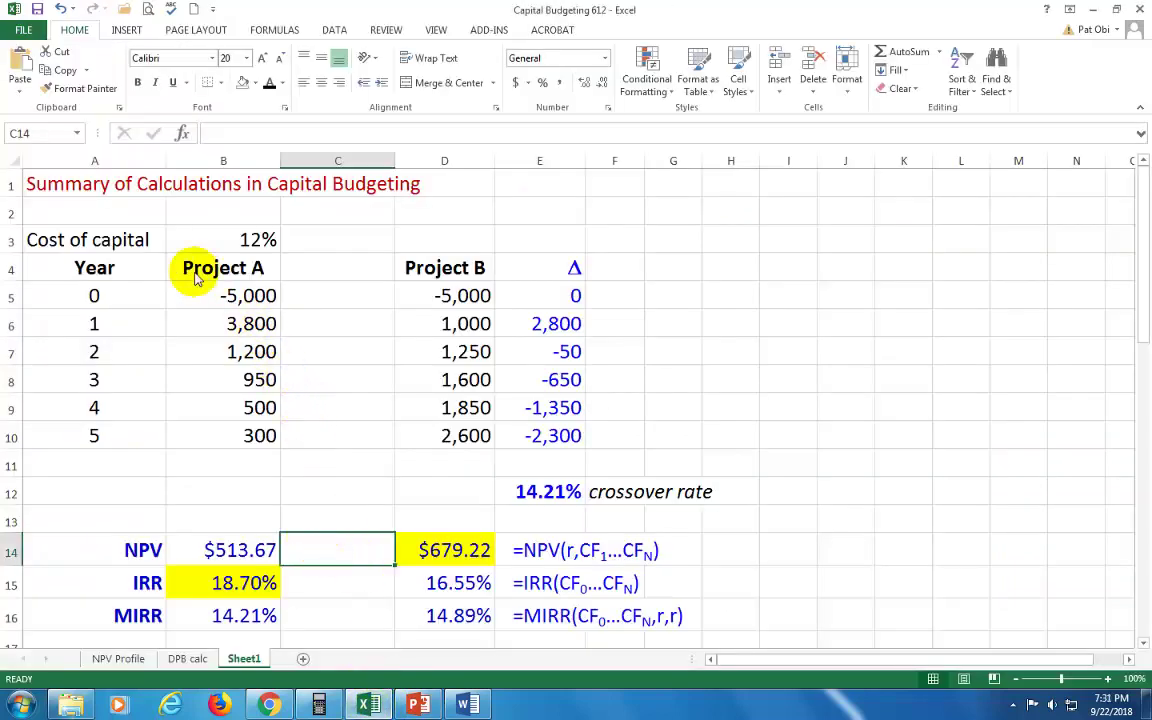
drag(205, 275, 463, 440)
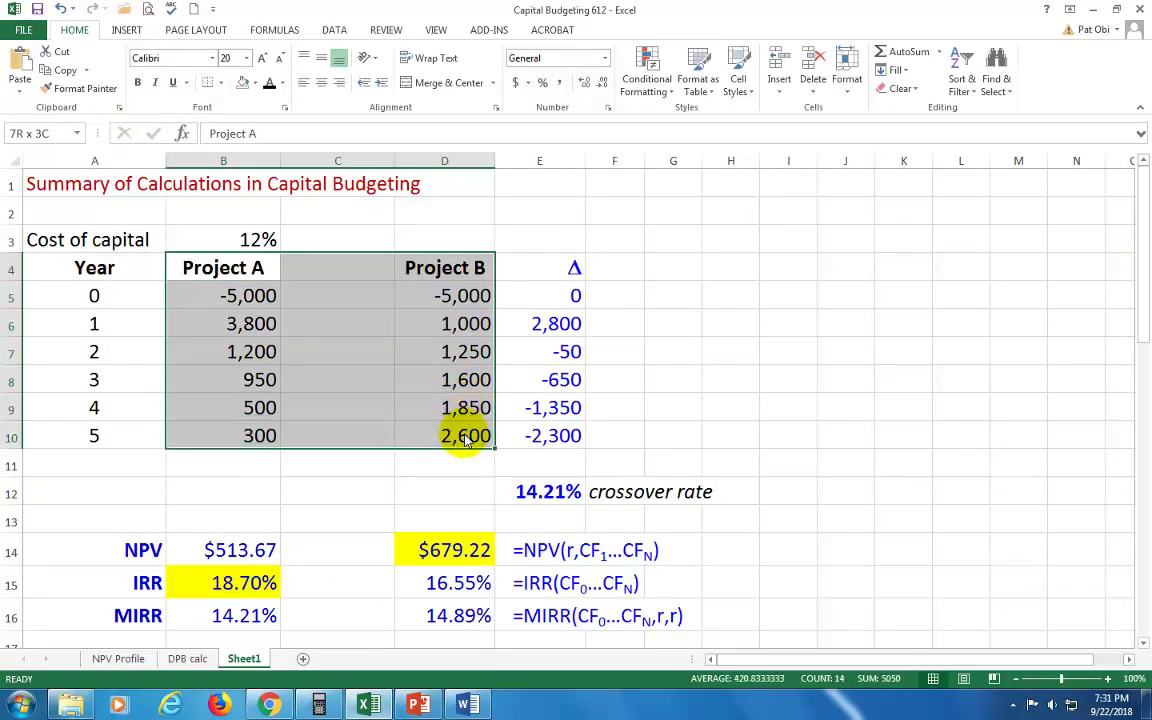
drag(226, 270, 248, 430)
Enter =NPV(B3,B6:B10)+B5 in C14 for Project A's NPV
click(334, 552)
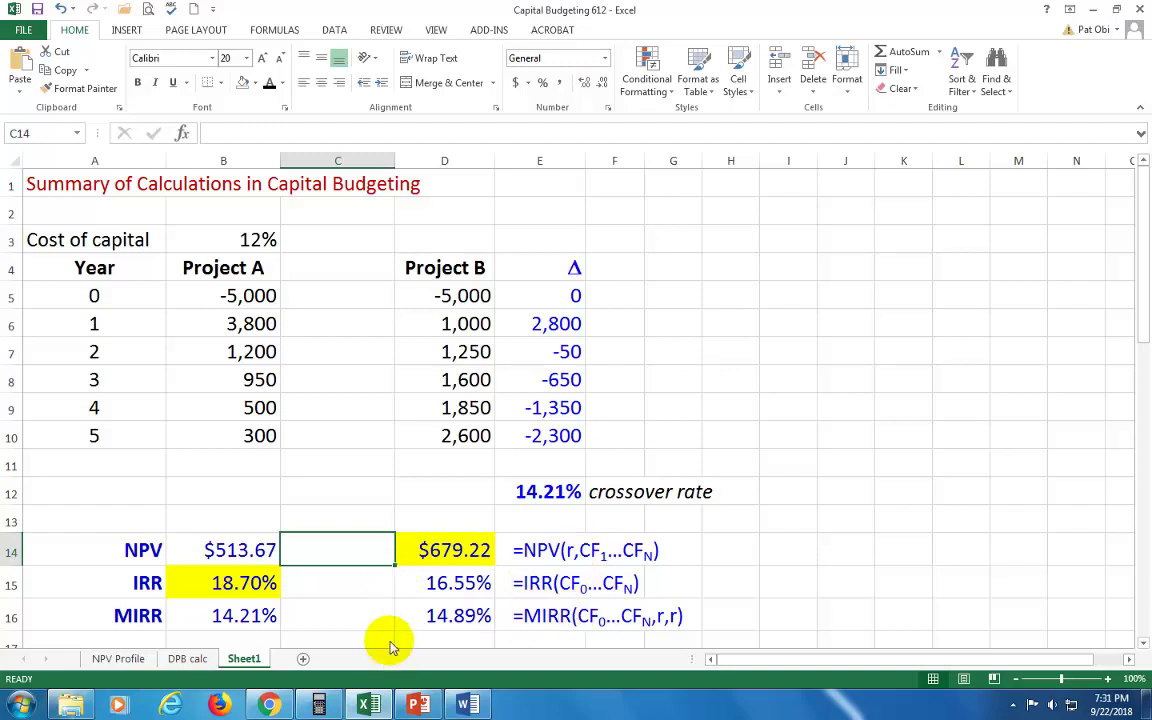
text(=)
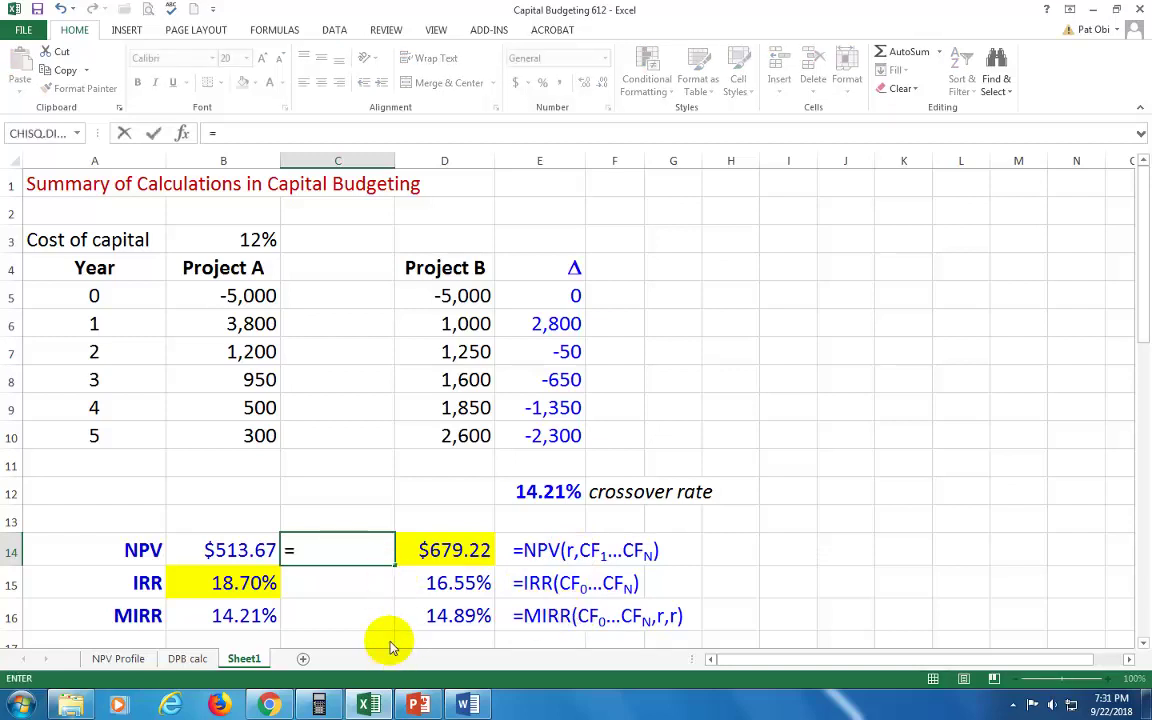
text(NPV)
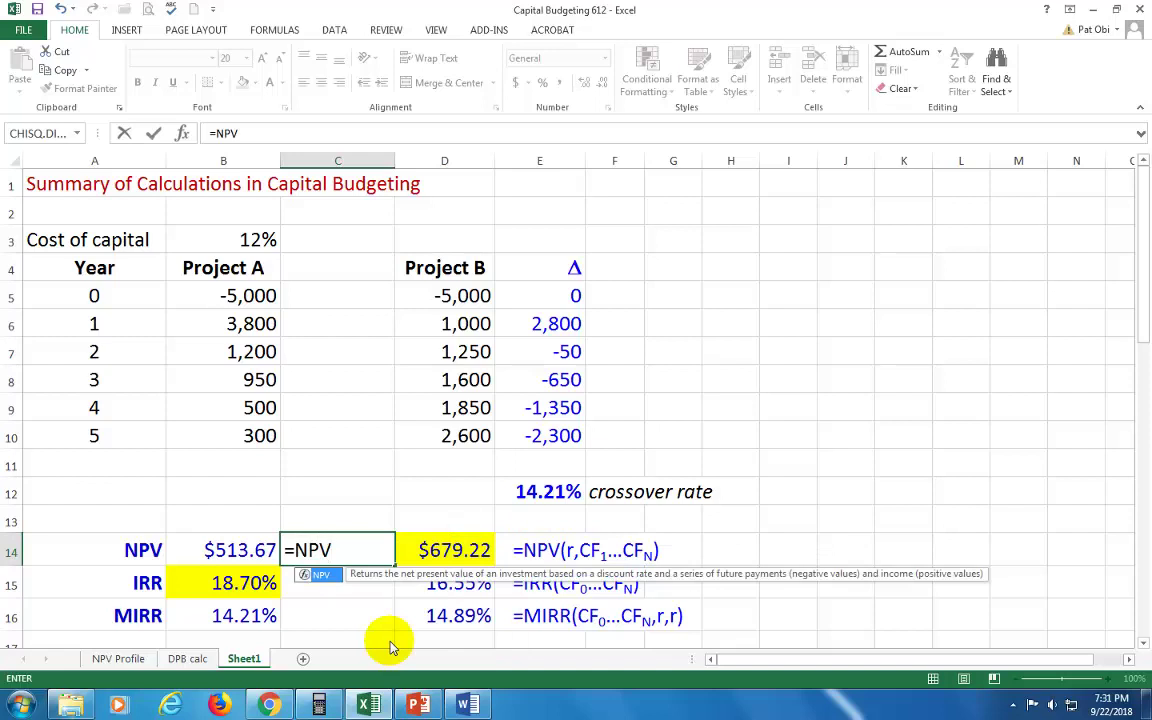
double_click(330, 578)
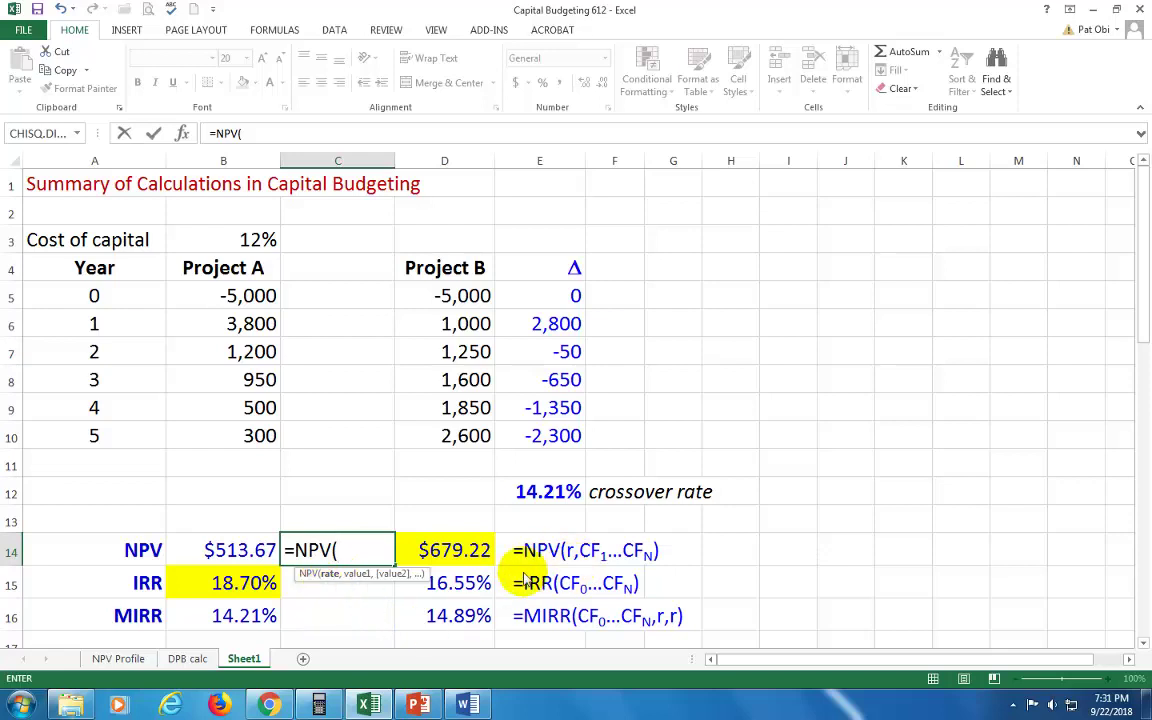
click(259, 244)
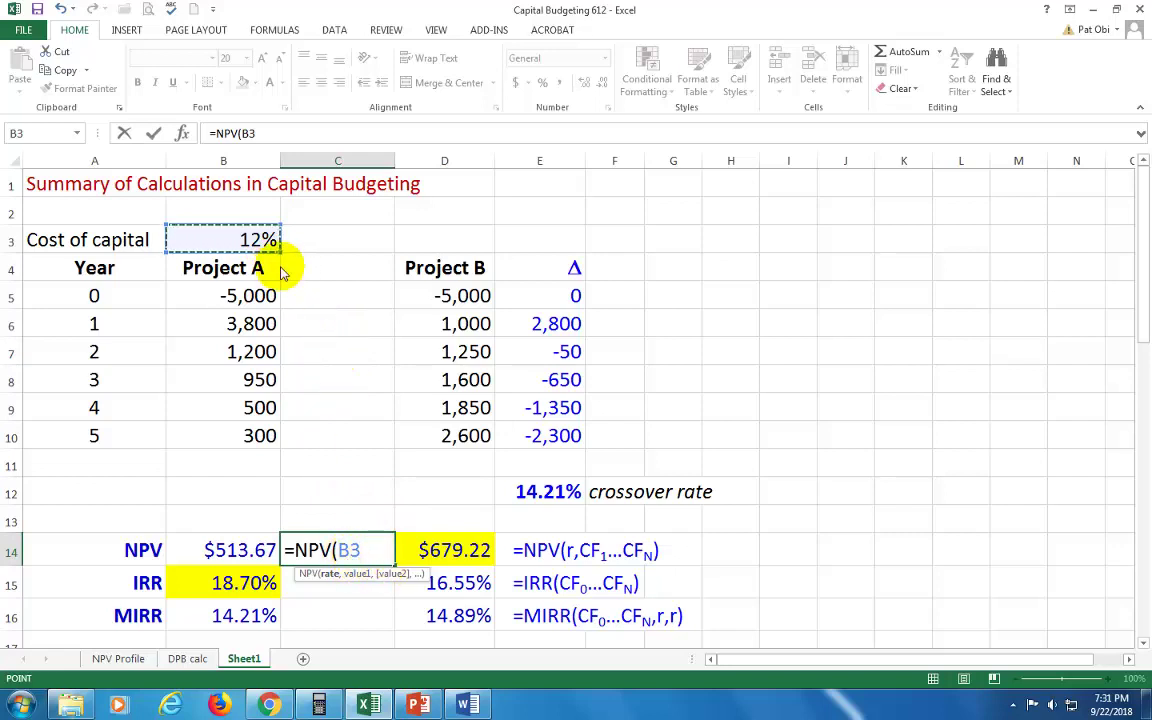
text(,)
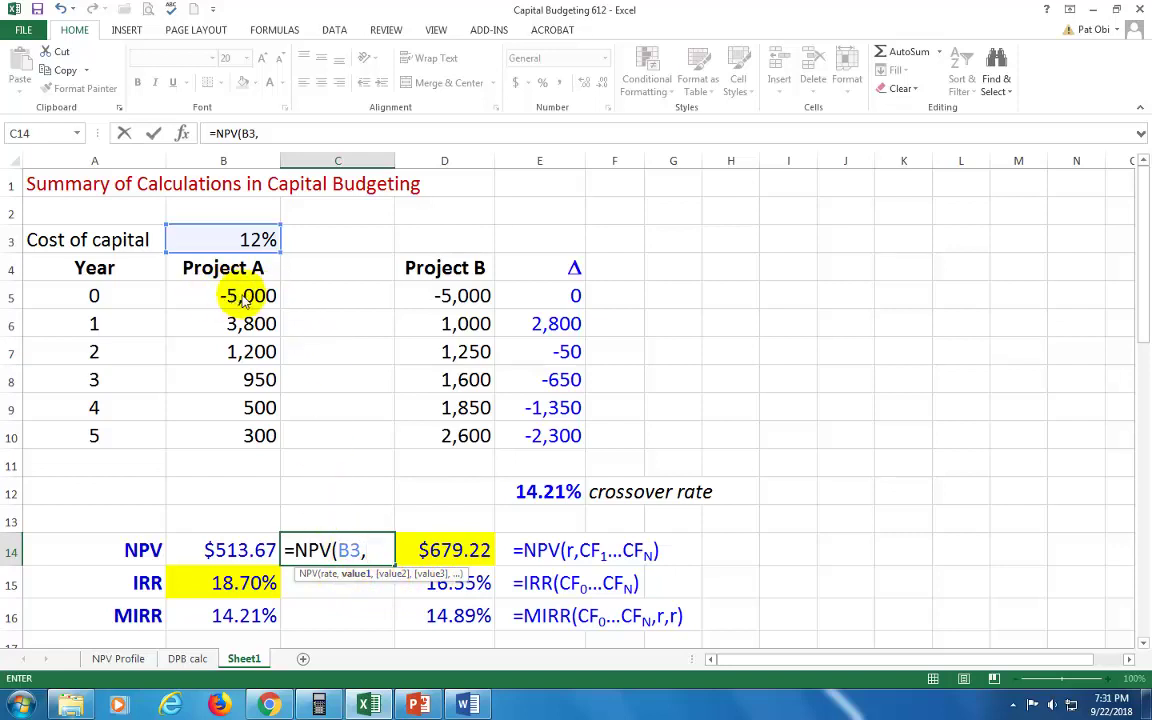
drag(246, 323, 260, 440)
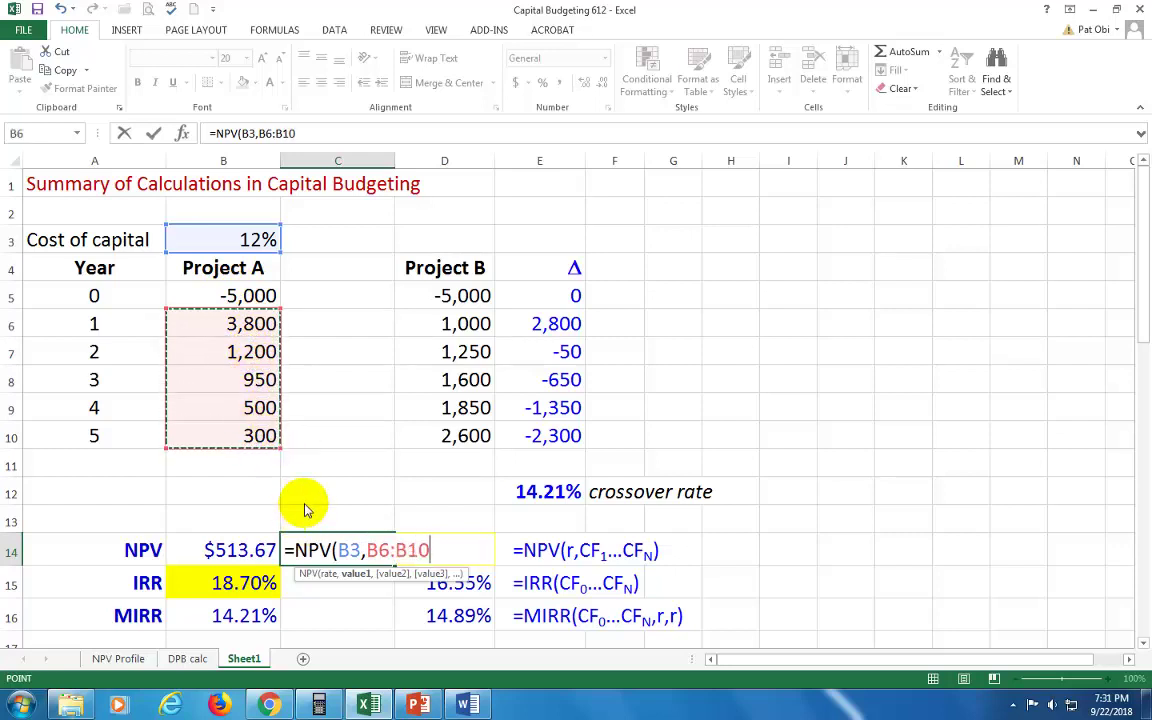
text()+)
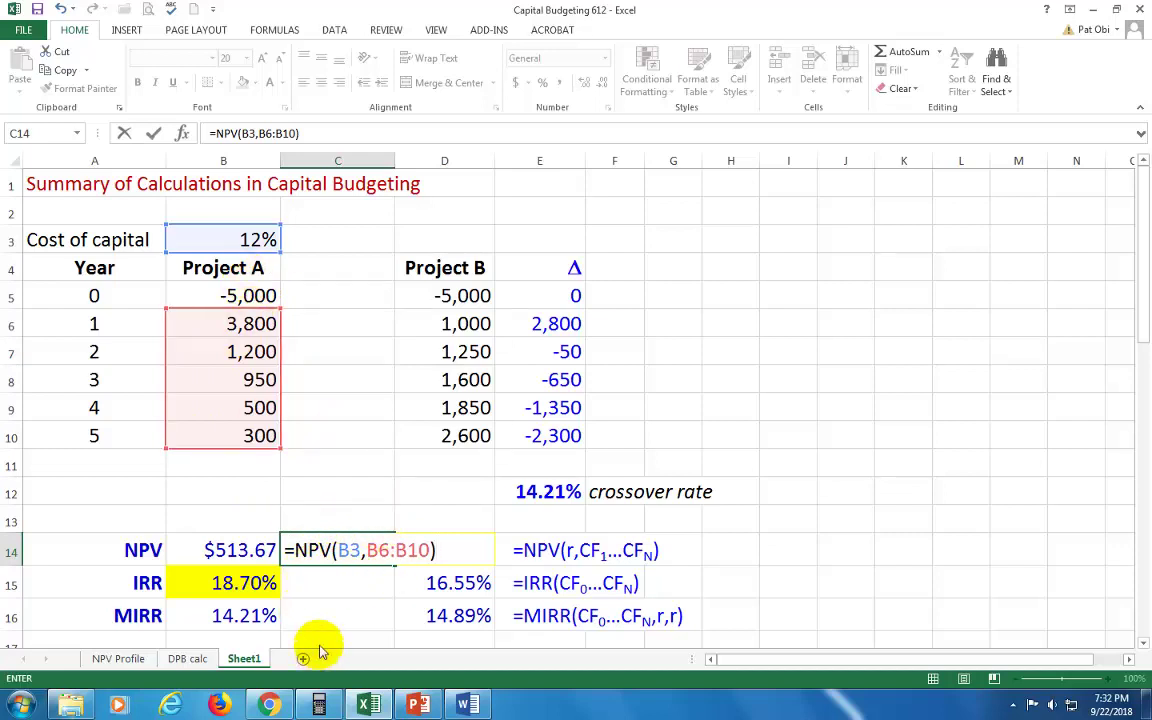
click(240, 300)
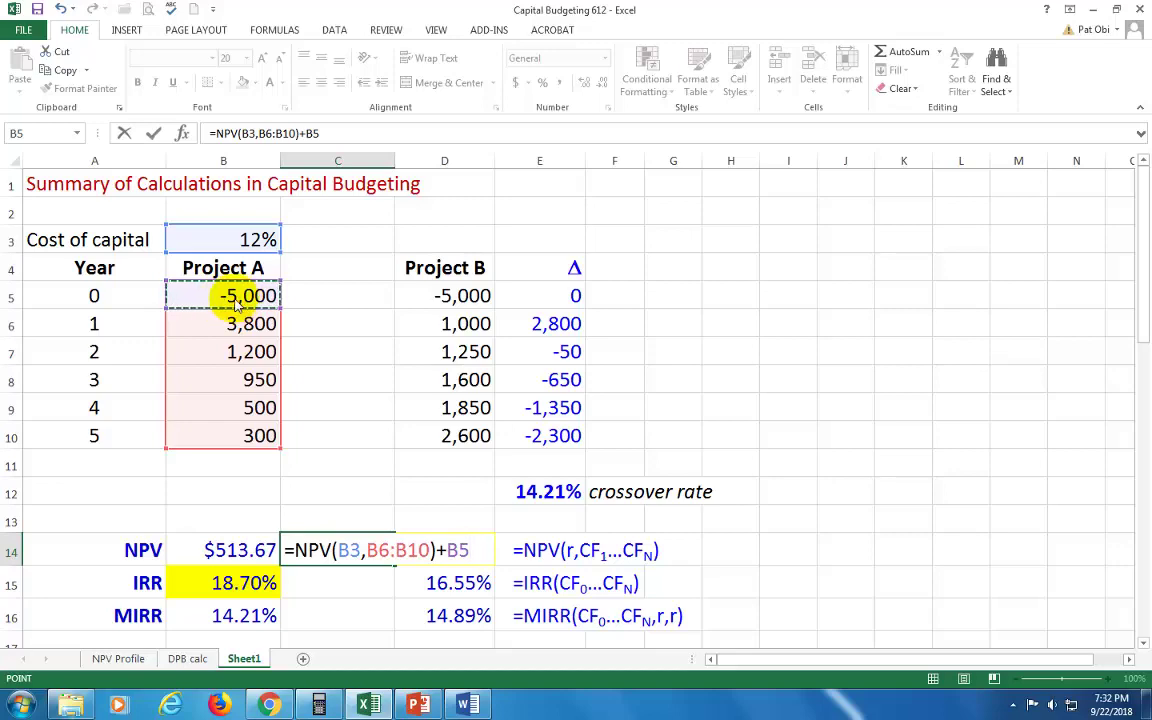
key(Return)
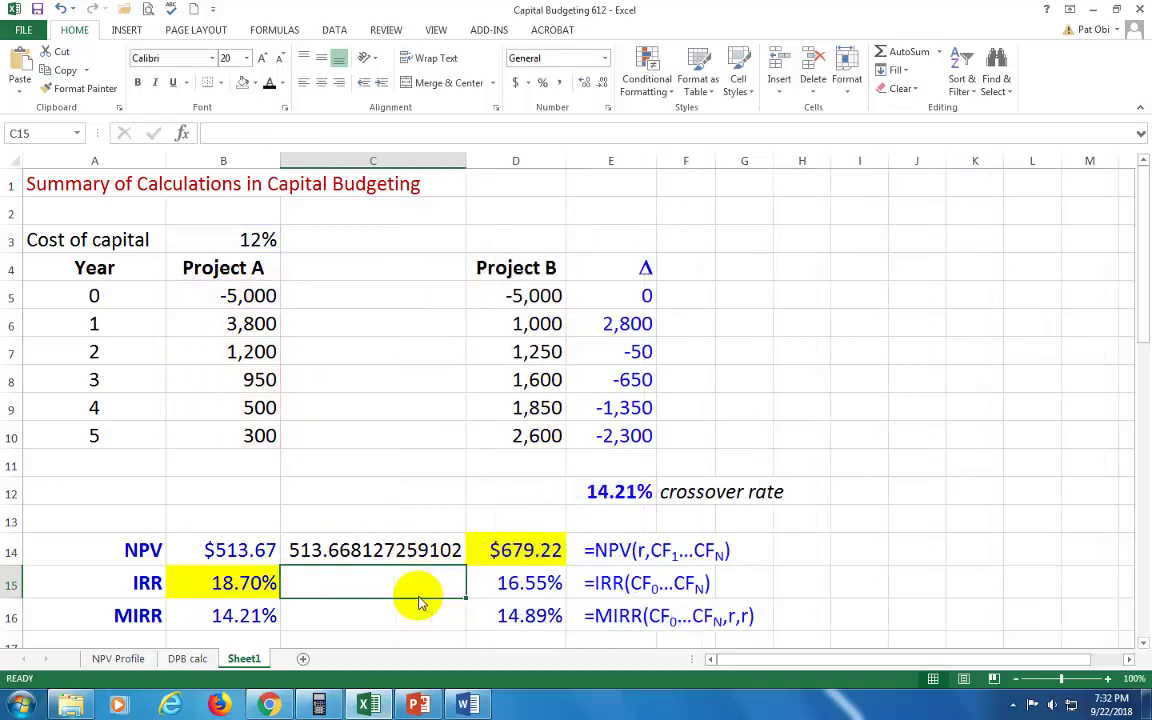
Apply Comma Style to the 513.67 NPV result in C14
key(Up)
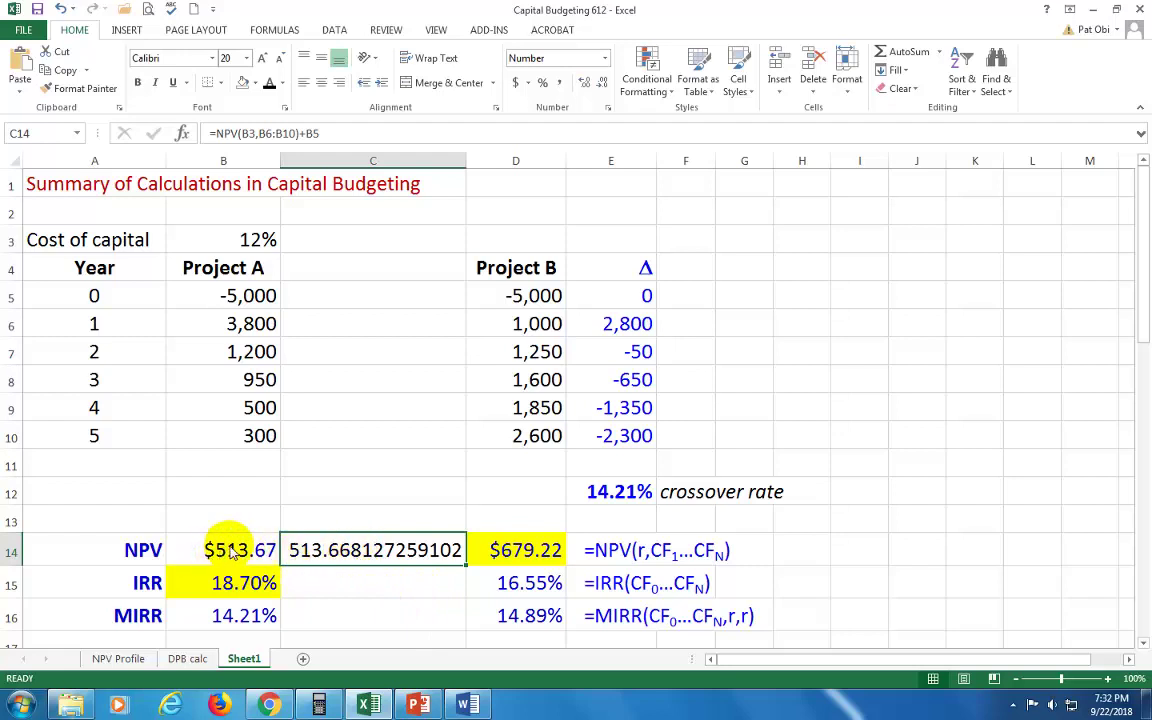
click(560, 86)
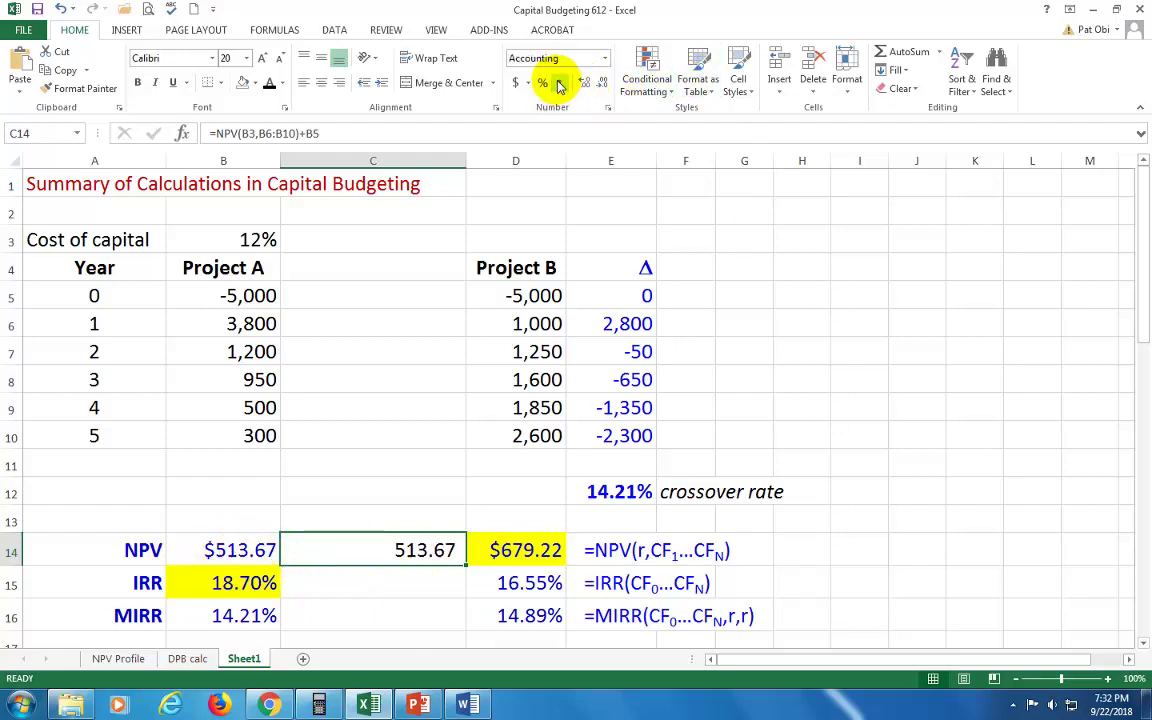
click(406, 588)
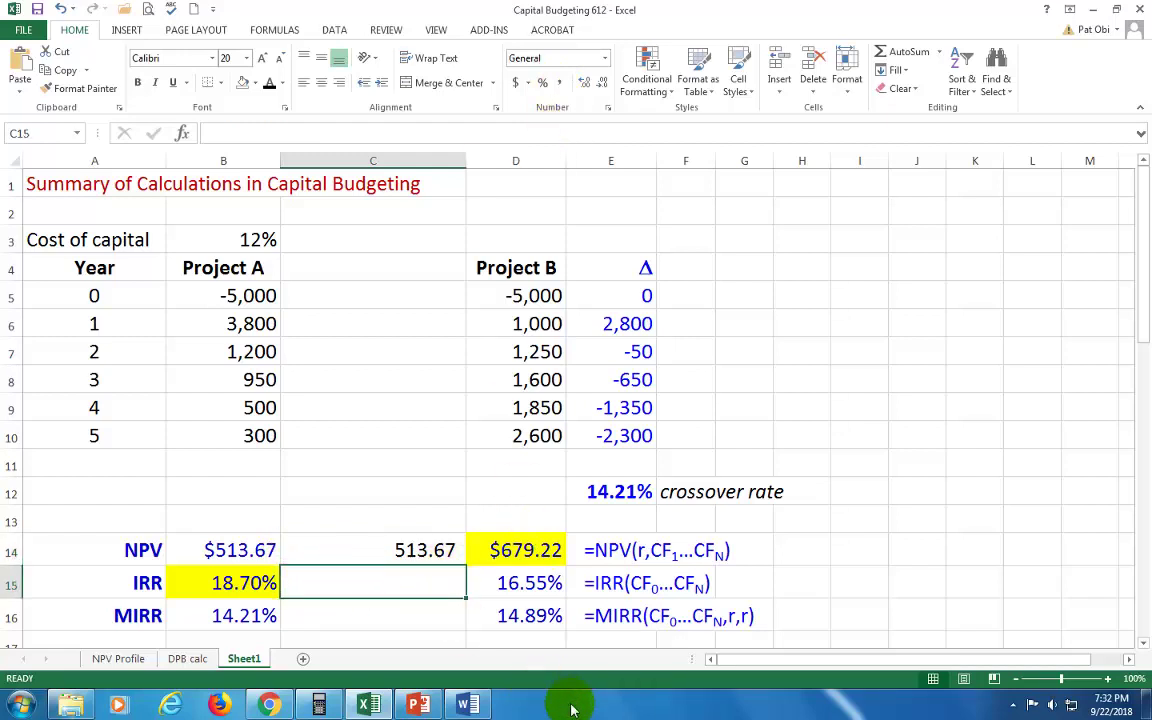
Enter =IRR(B5:B10) in C15, giving Project A's IRR of 18.70%
text(=)
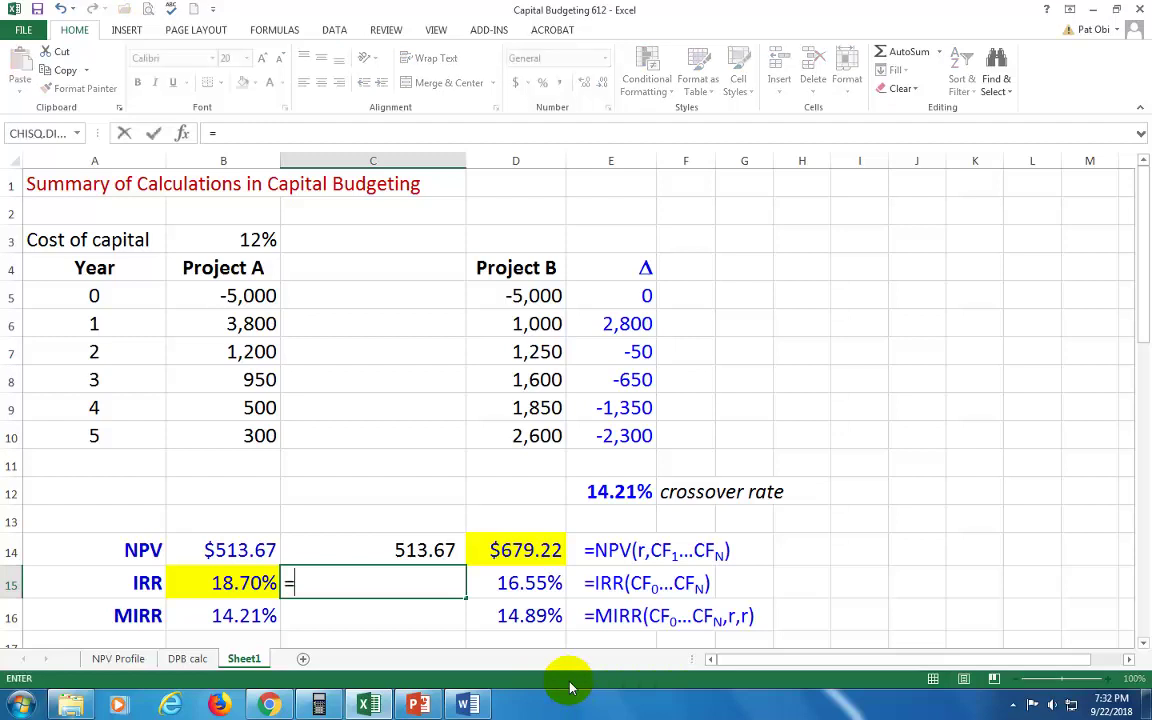
text(IRR)
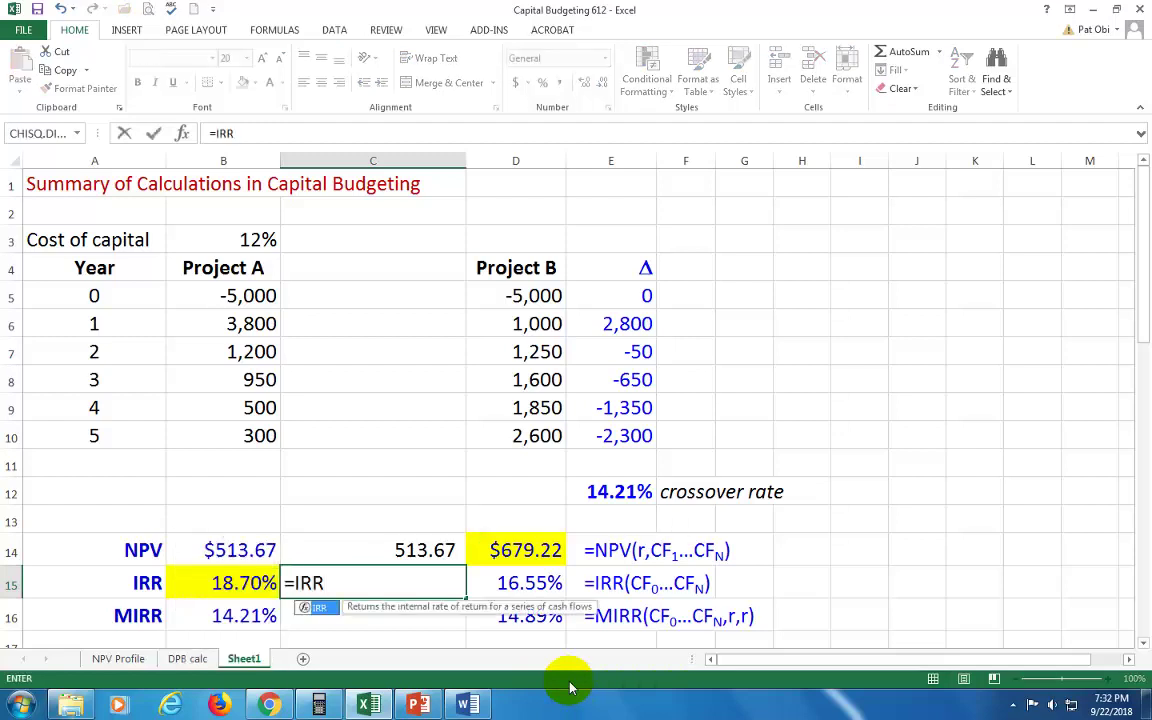
text(()
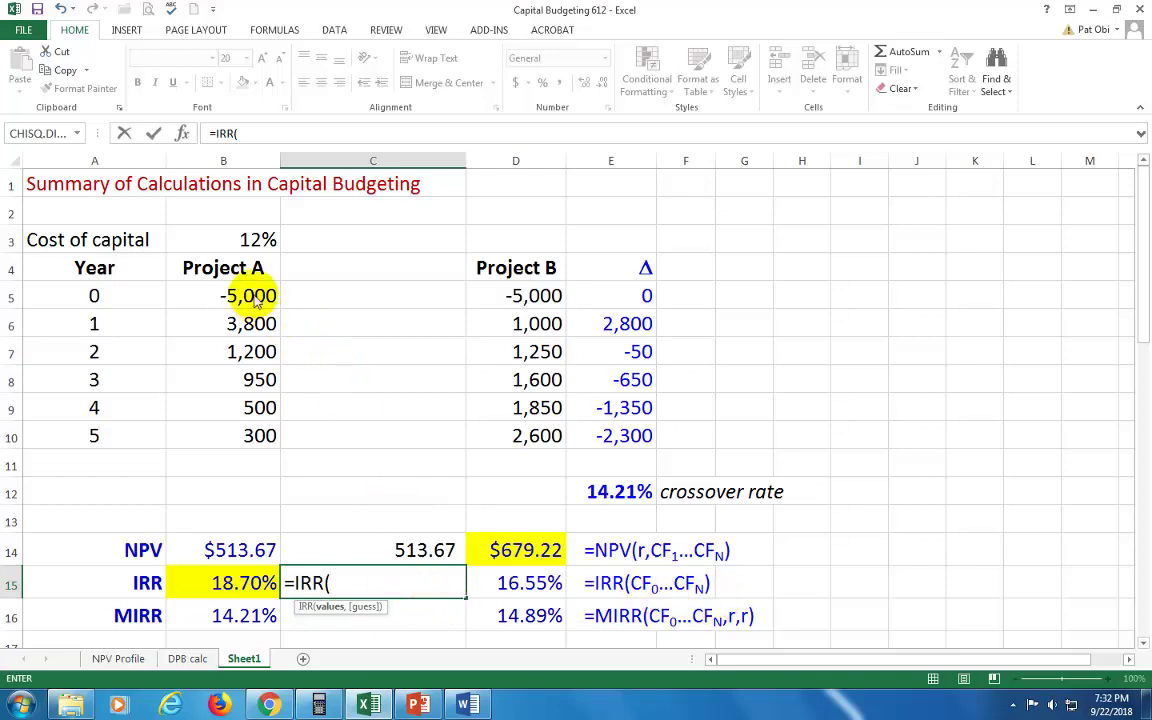
drag(257, 298, 260, 437)
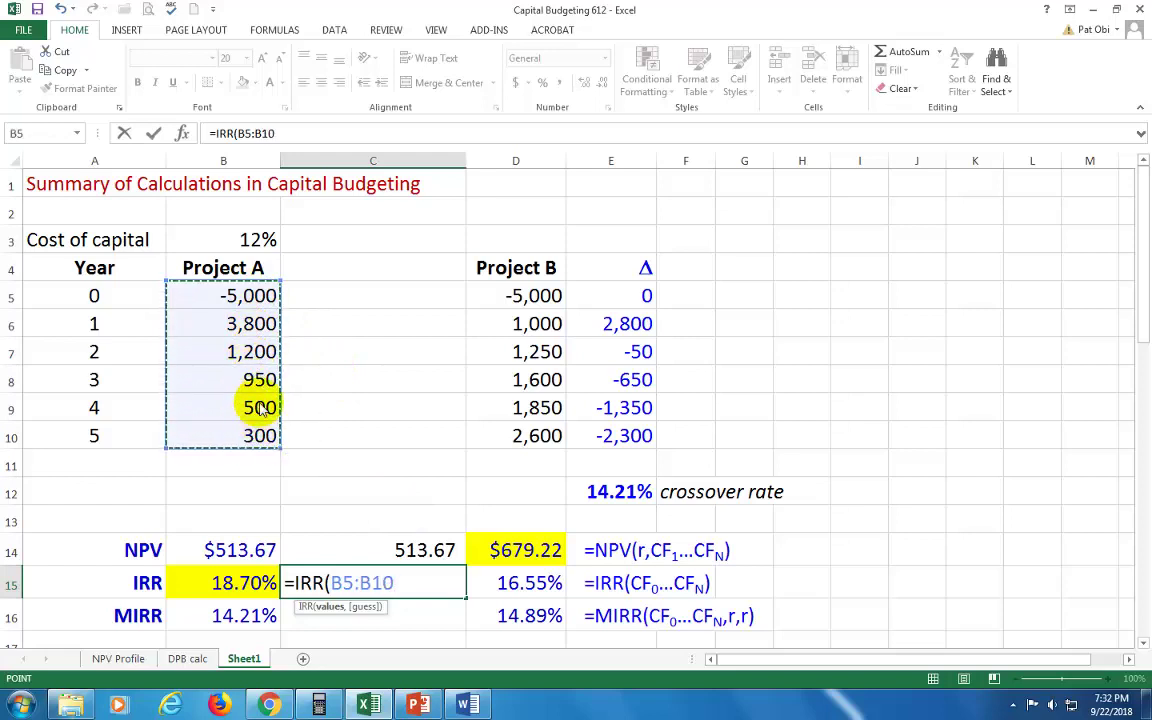
text())
key(Return)
click(405, 590)
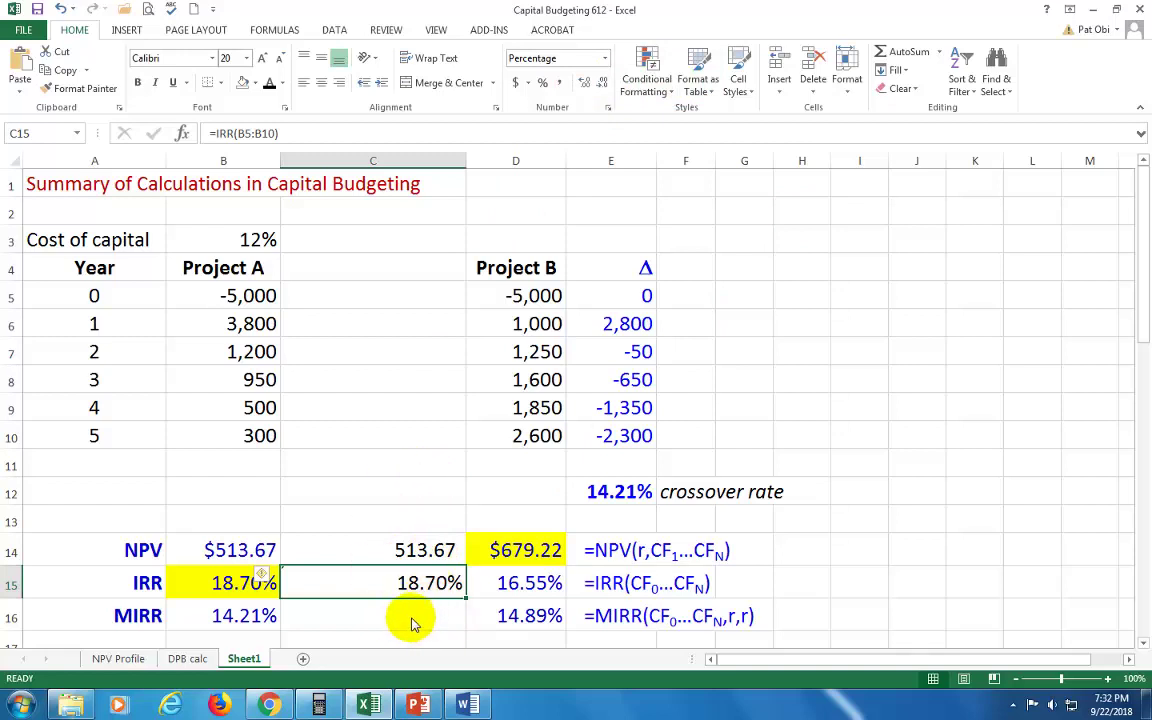
click(412, 620)
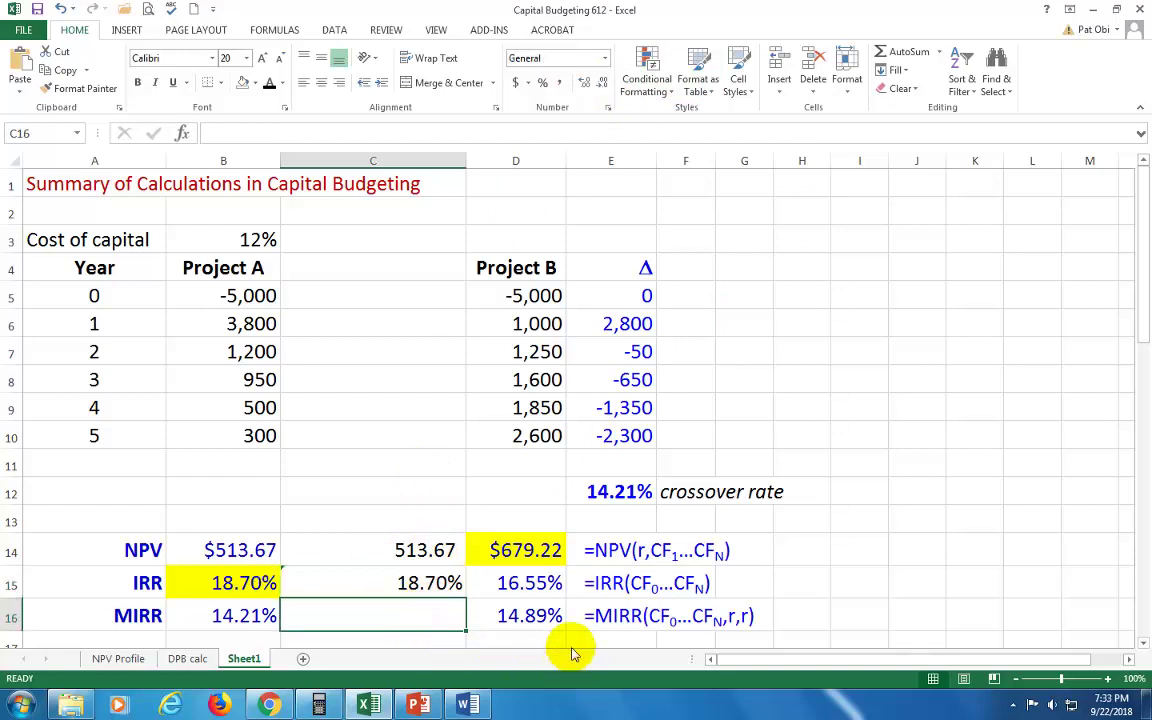
Enter =MIRR(B5:B10,B3,B3) in C16, giving Project A's MIRR of 14.21%
text(=)
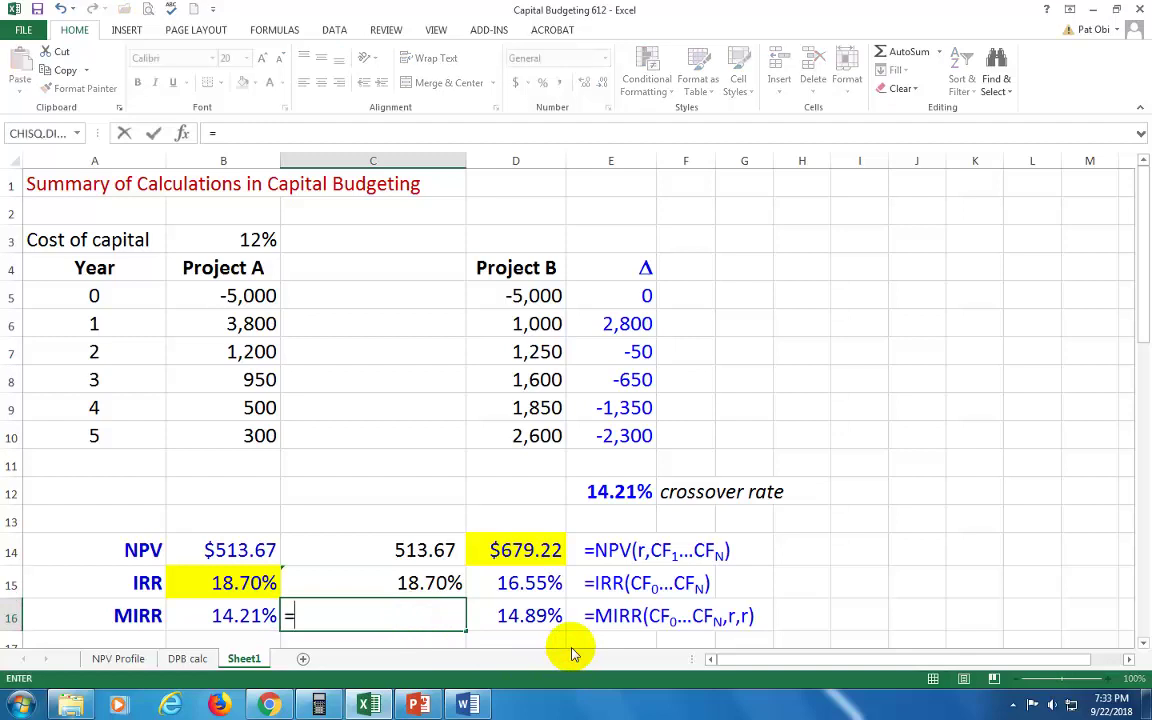
text(MIRR()
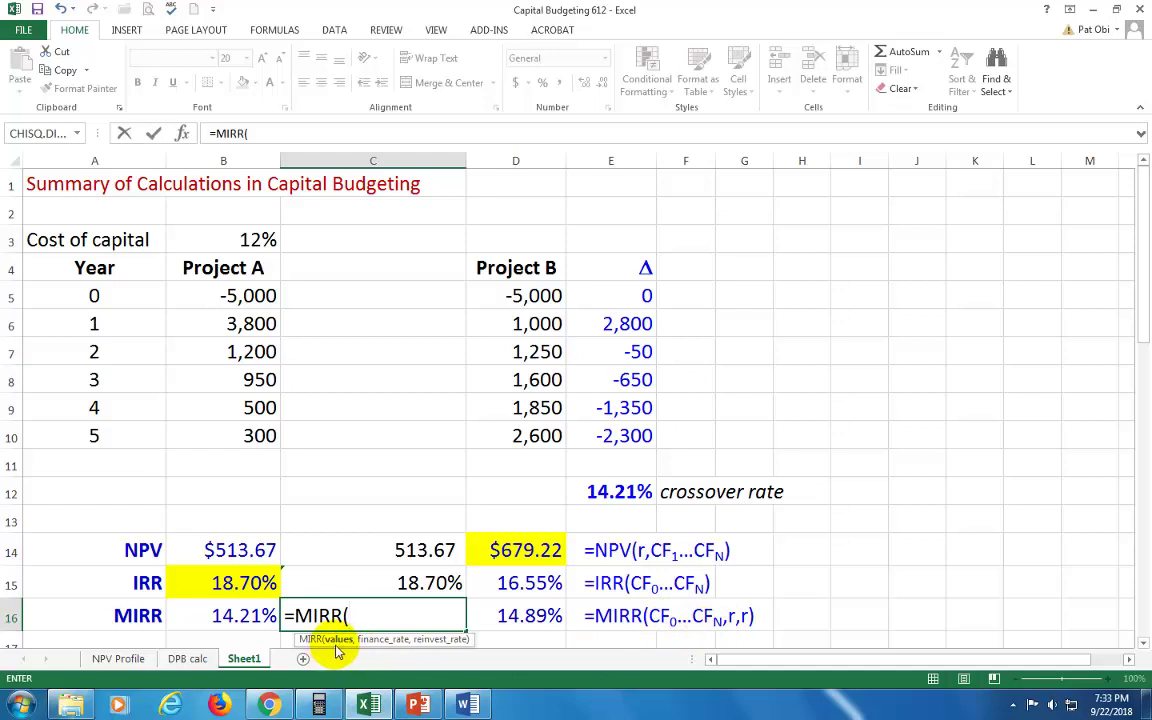
drag(245, 297, 239, 437)
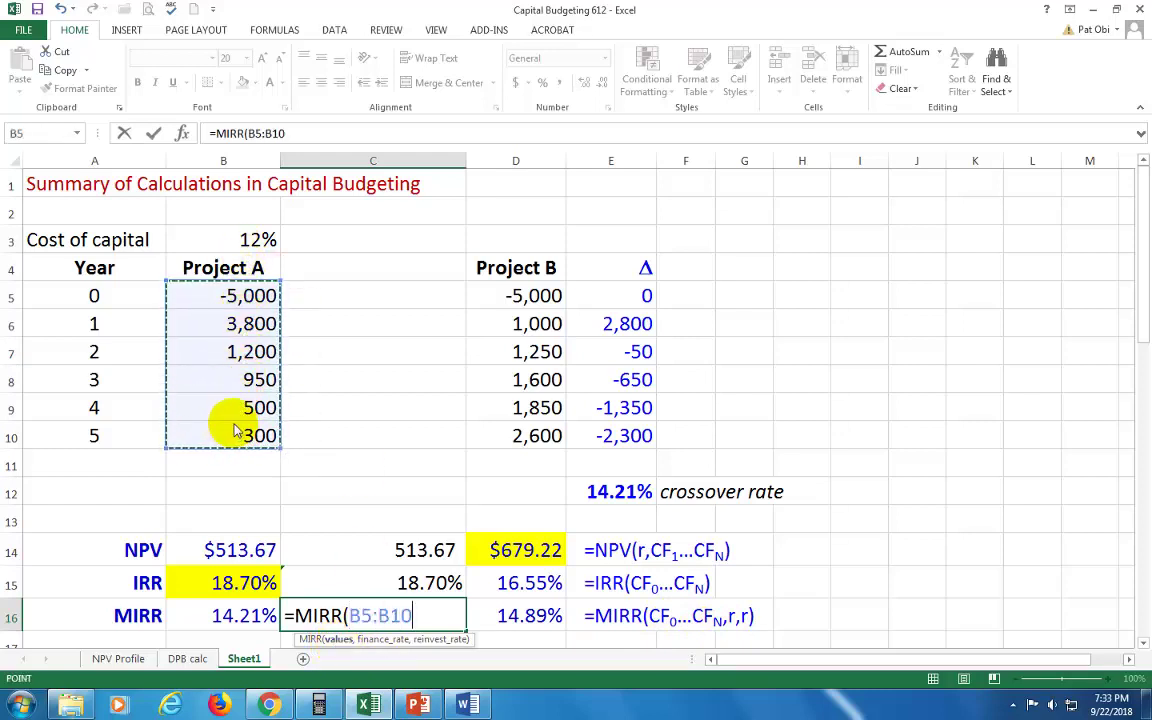
text(,)
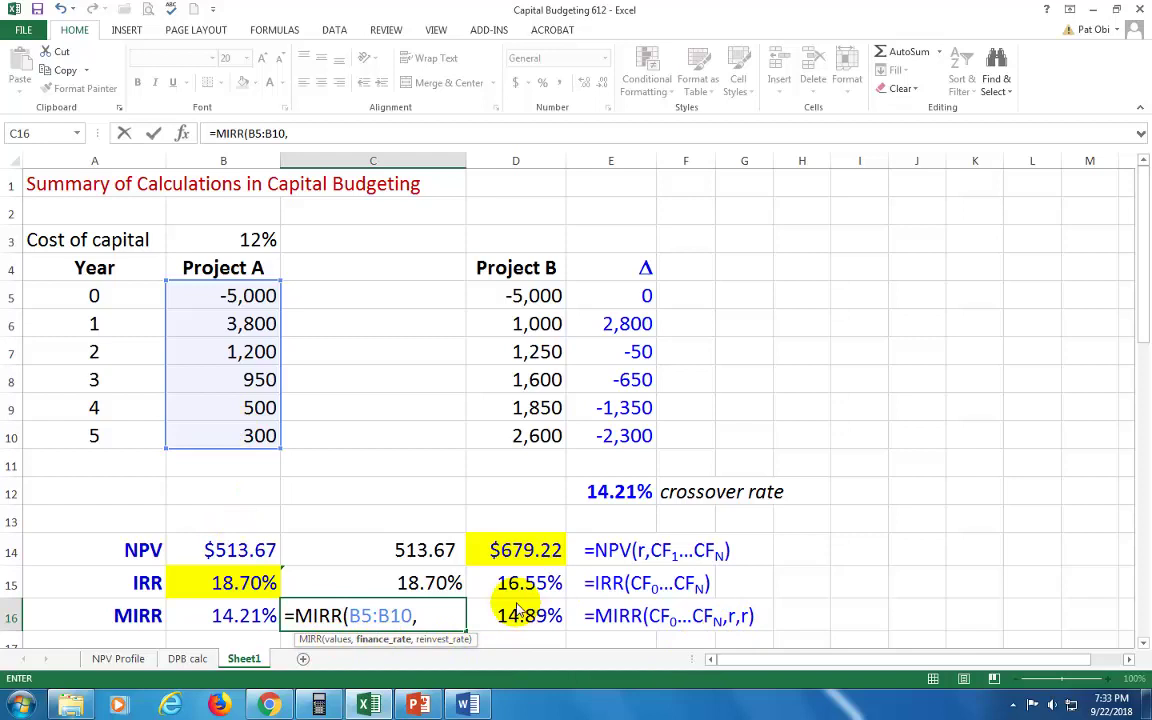
click(257, 242)
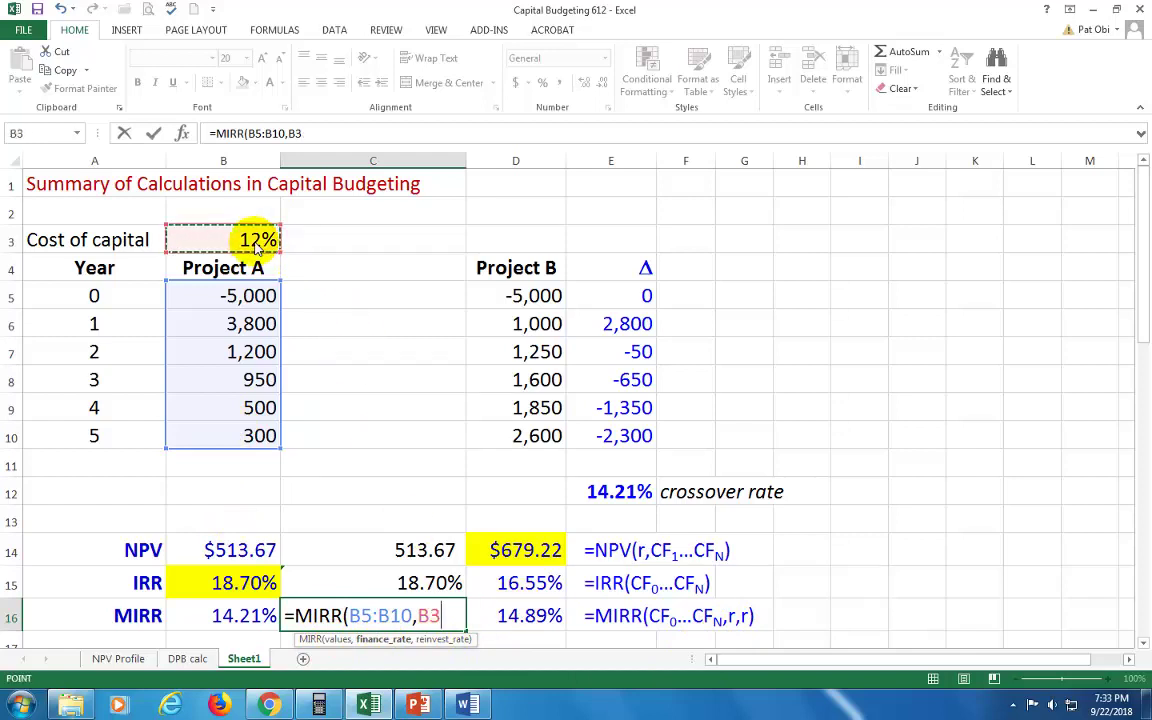
text(,)
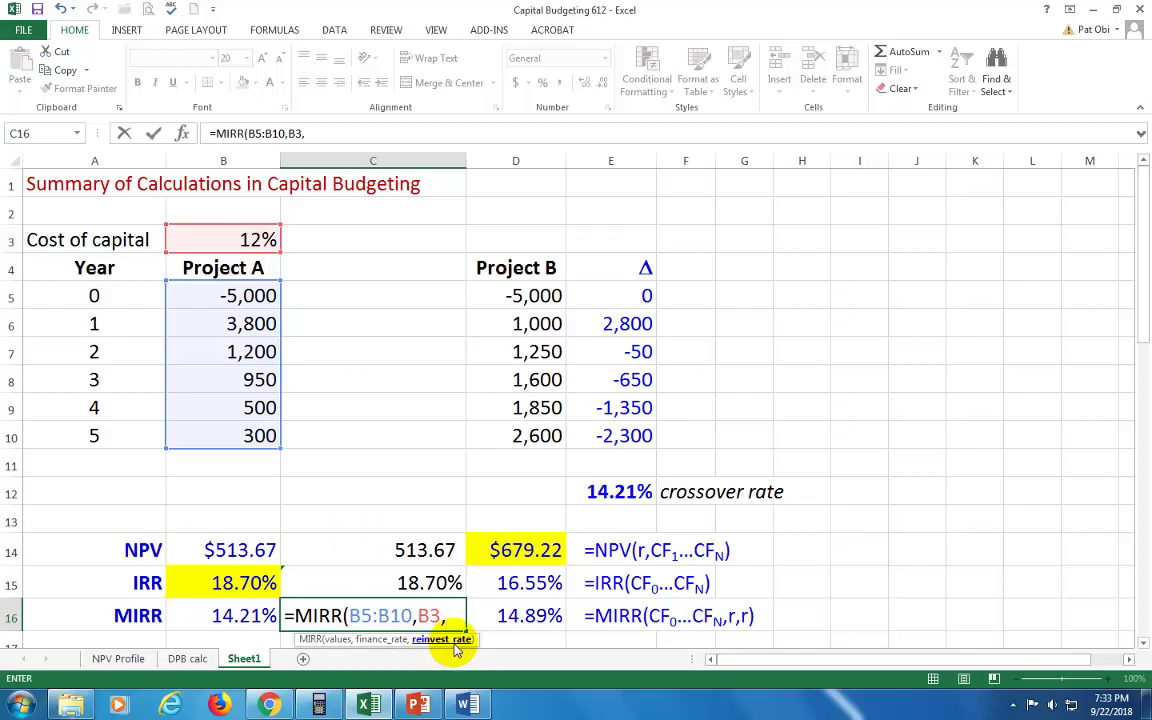
click(243, 241)
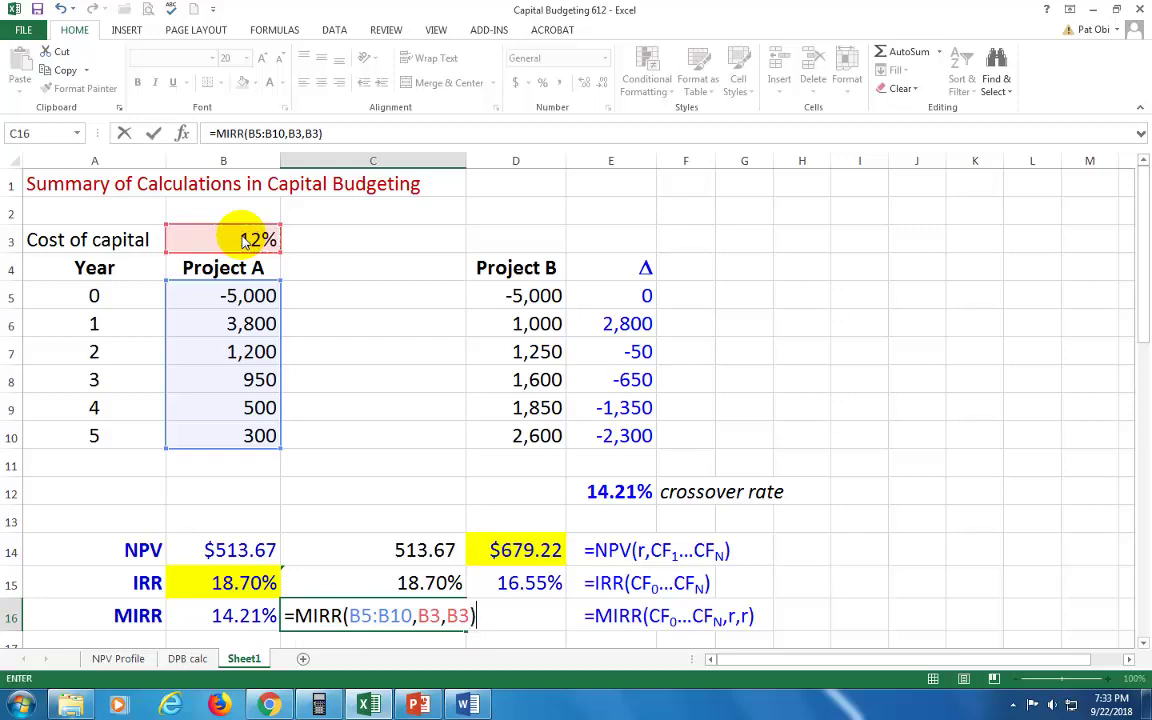
key(Return)
key(Up)
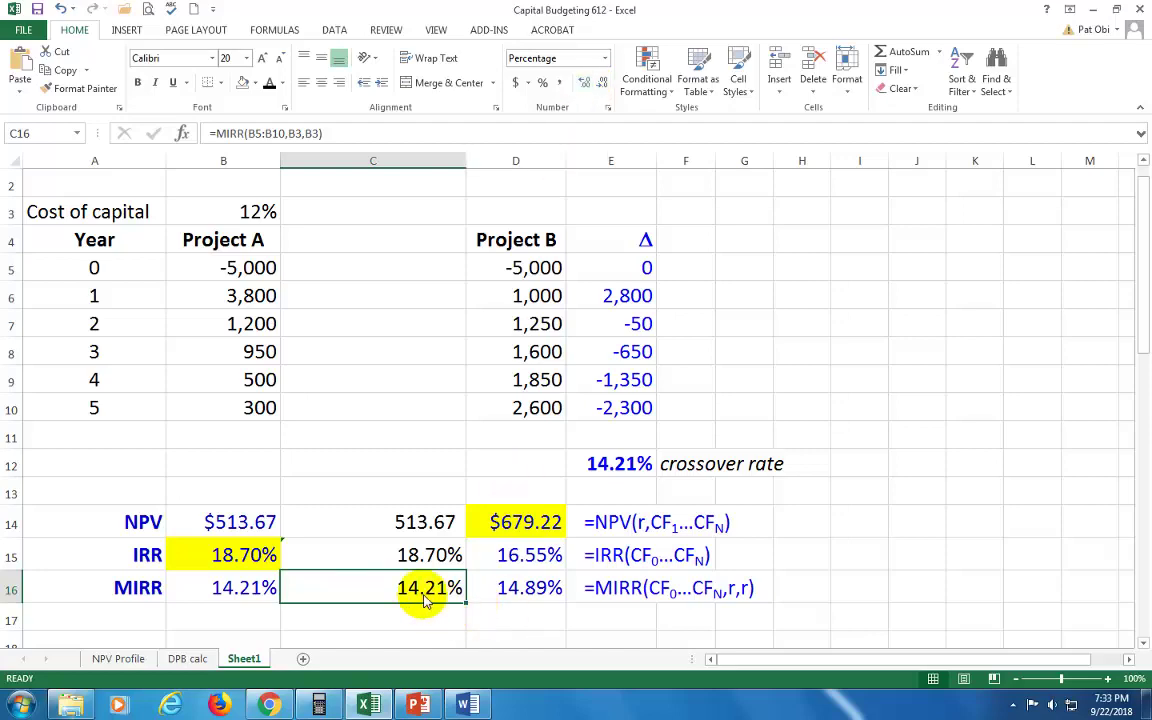
scroll(425, 590, down, 8)
scroll(425, 560, up, 9)
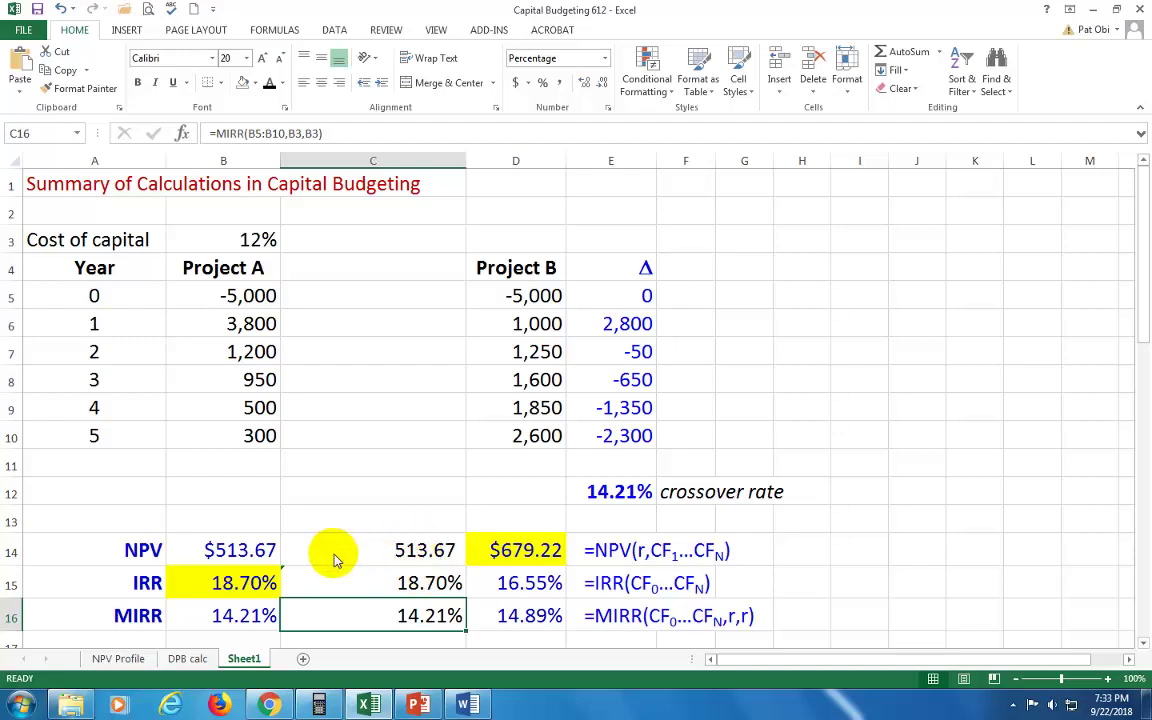
click(145, 555)
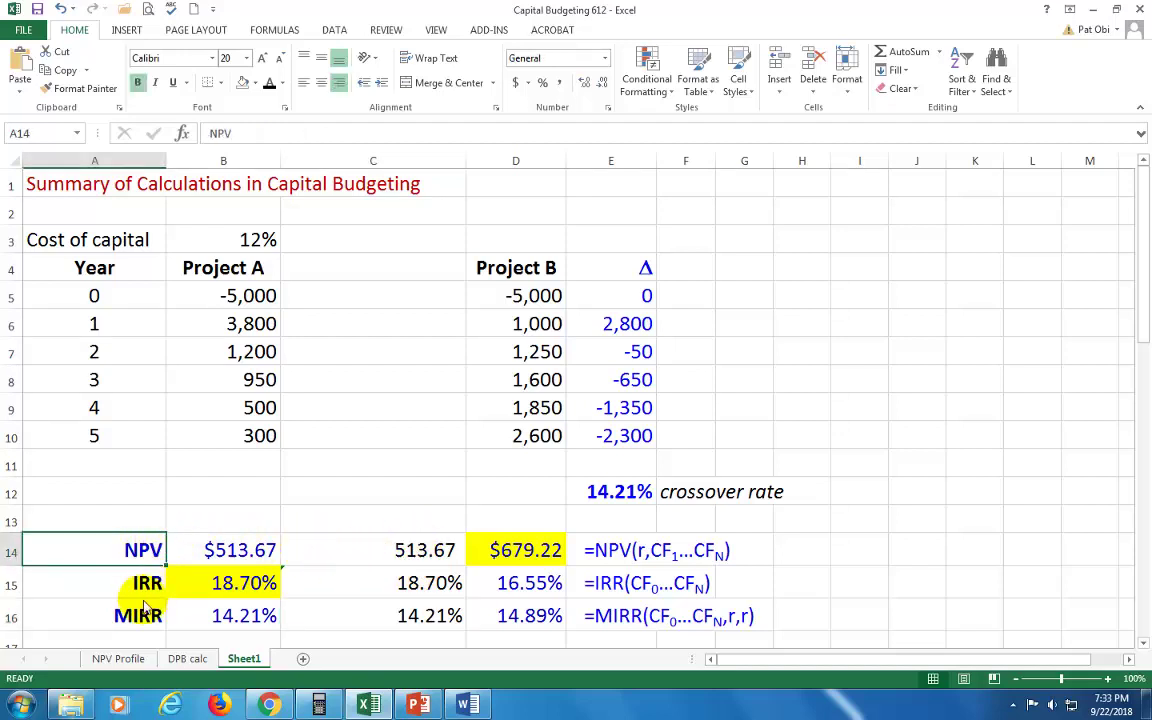
scroll(301, 608, down, 1)
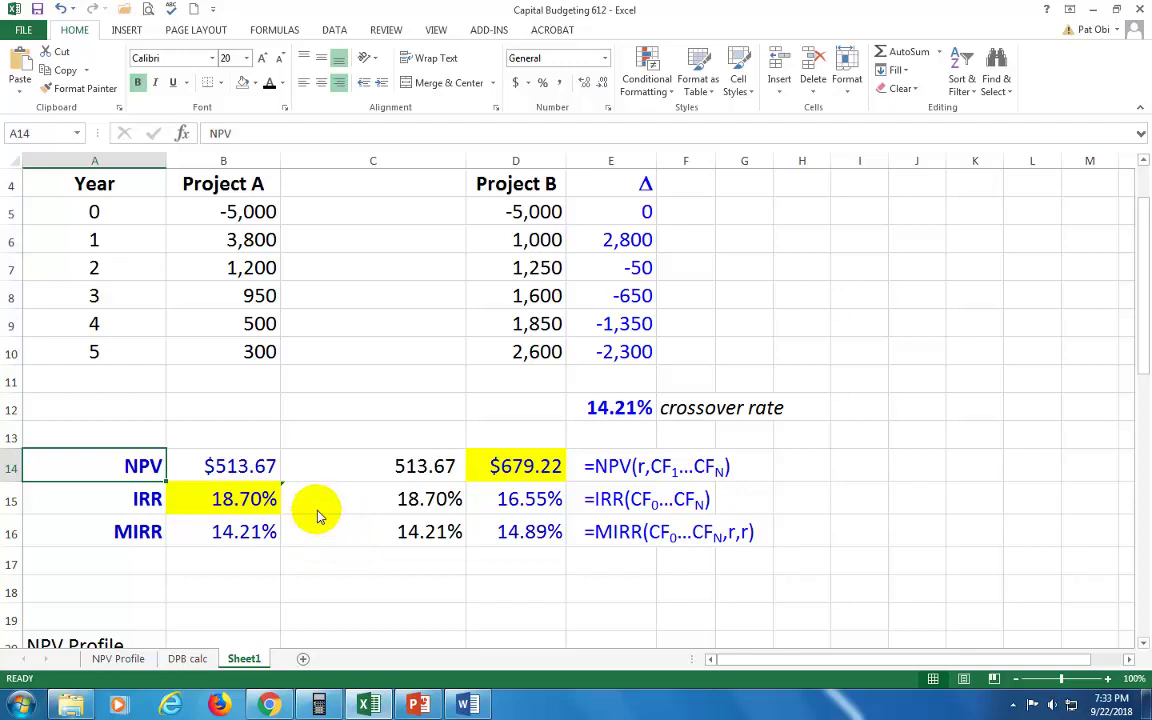
click(535, 473)
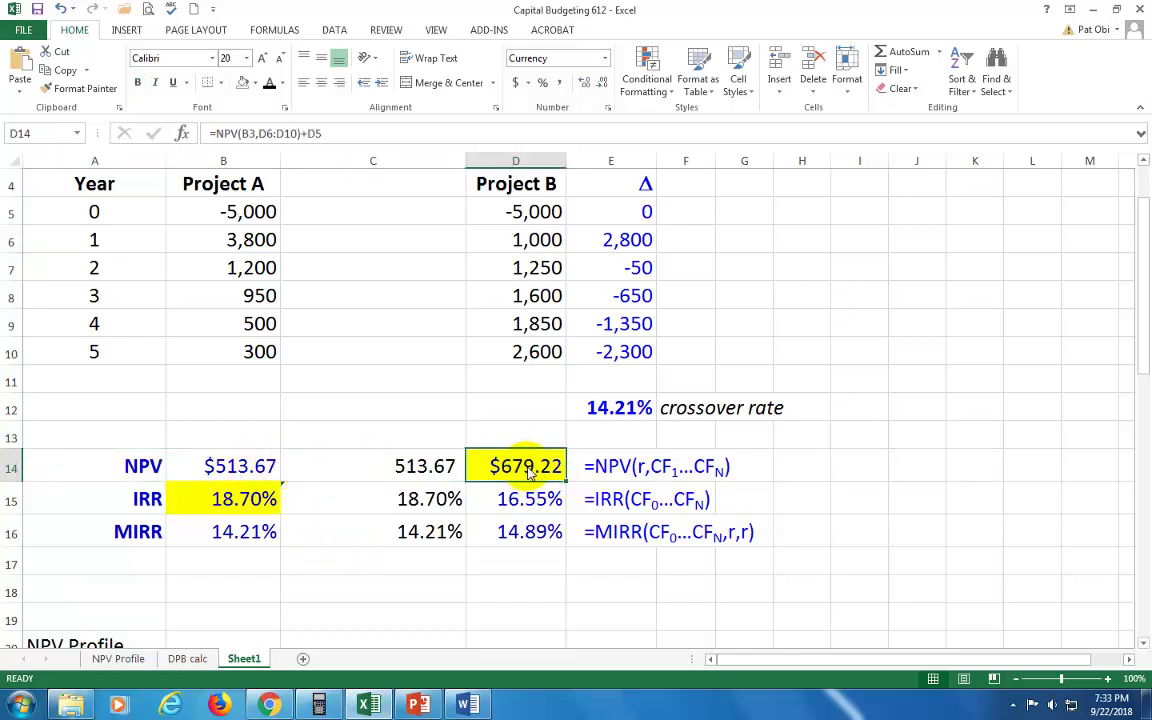
click(242, 478)
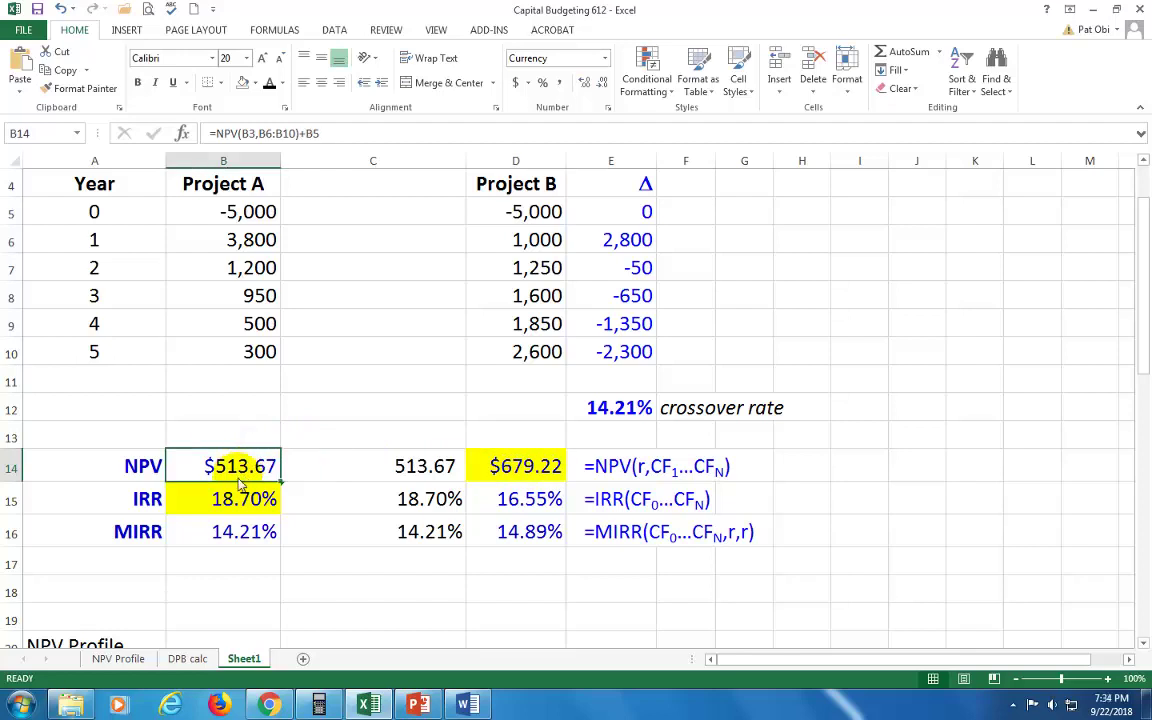
click(238, 510)
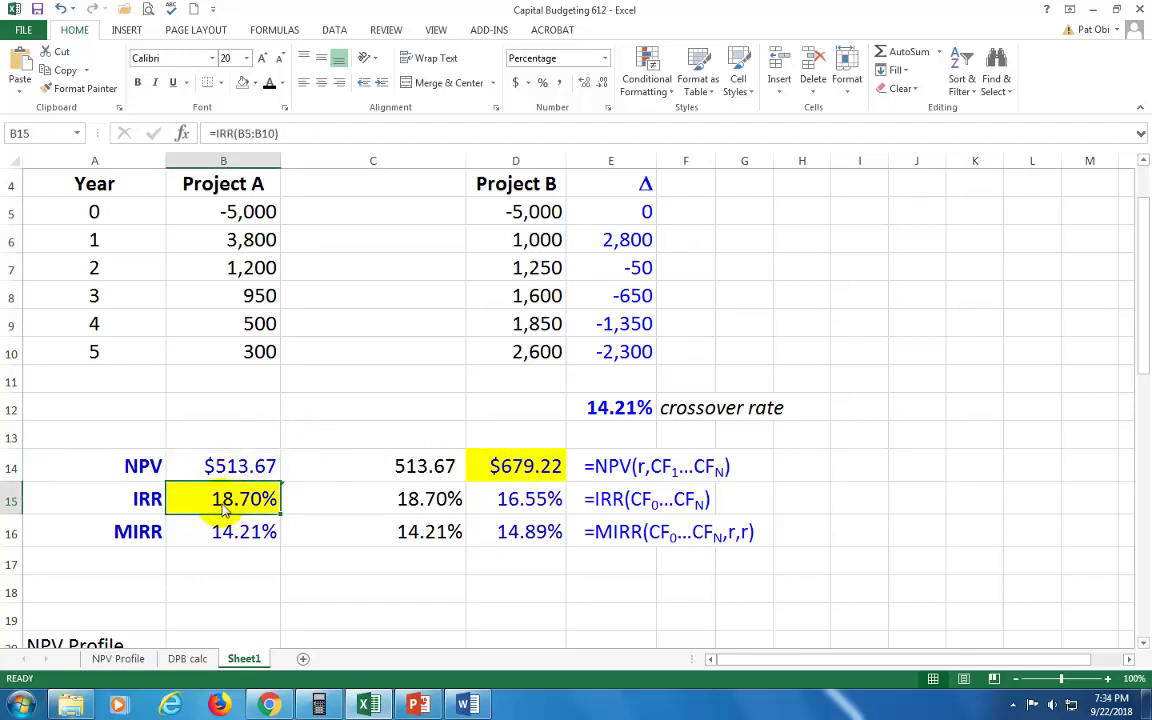
click(537, 505)
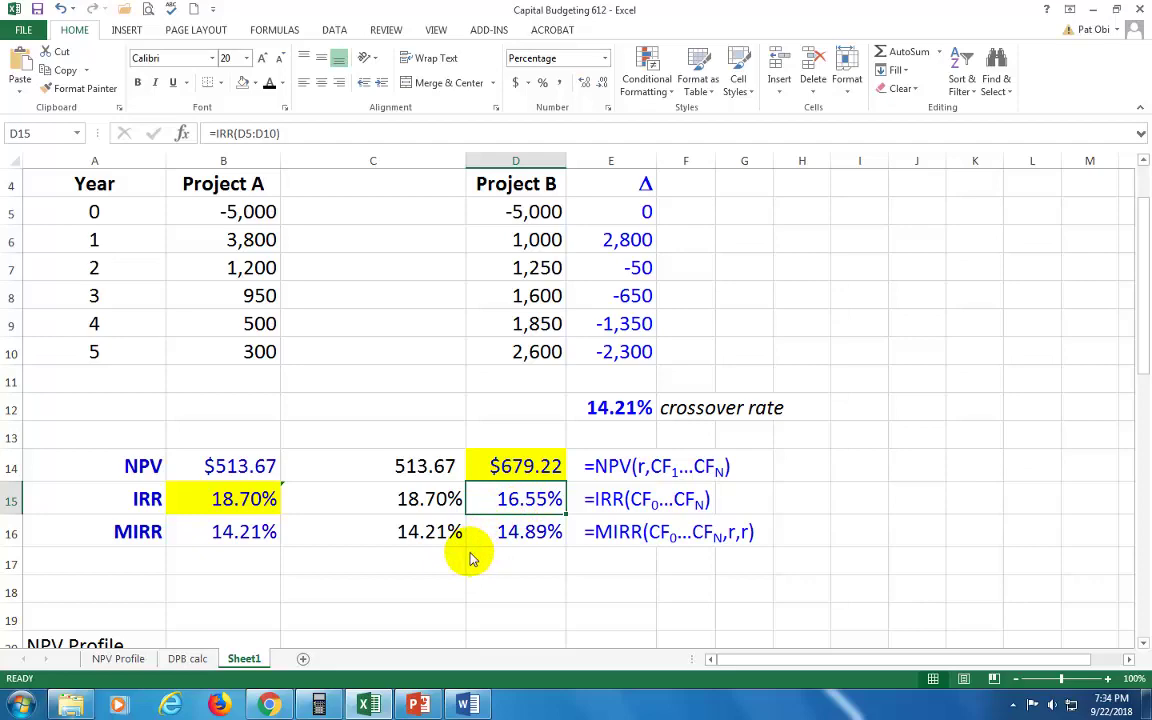
scroll(388, 494, up, 1)
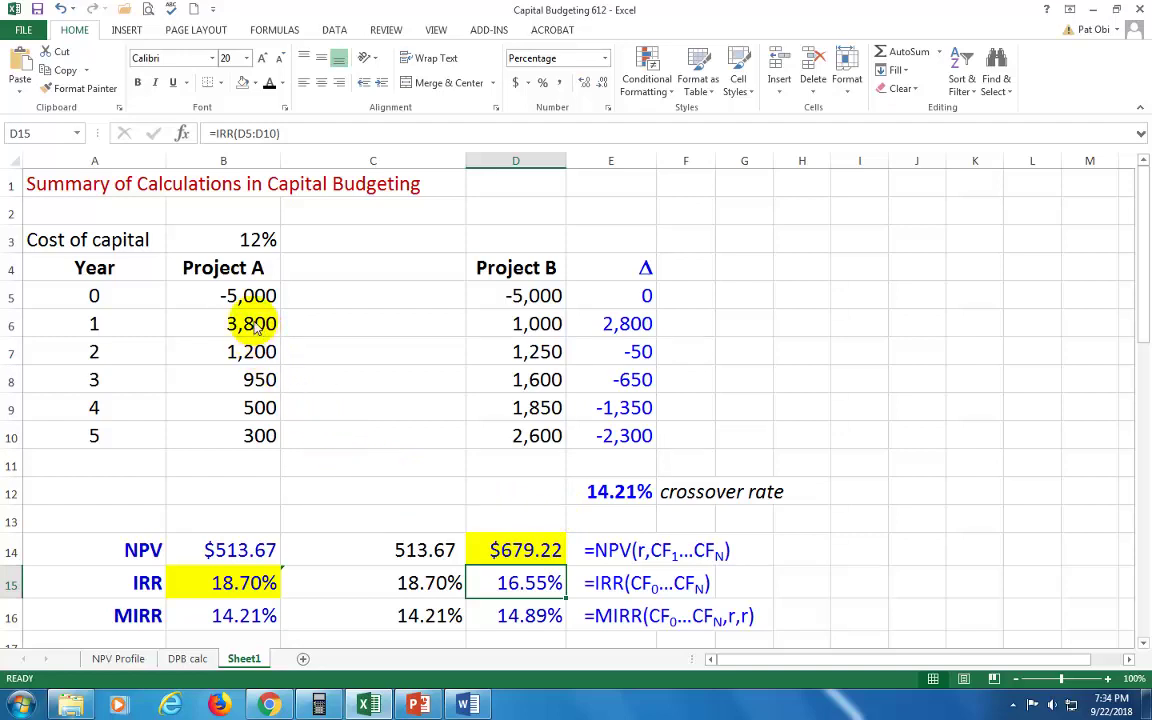
drag(255, 328, 257, 355)
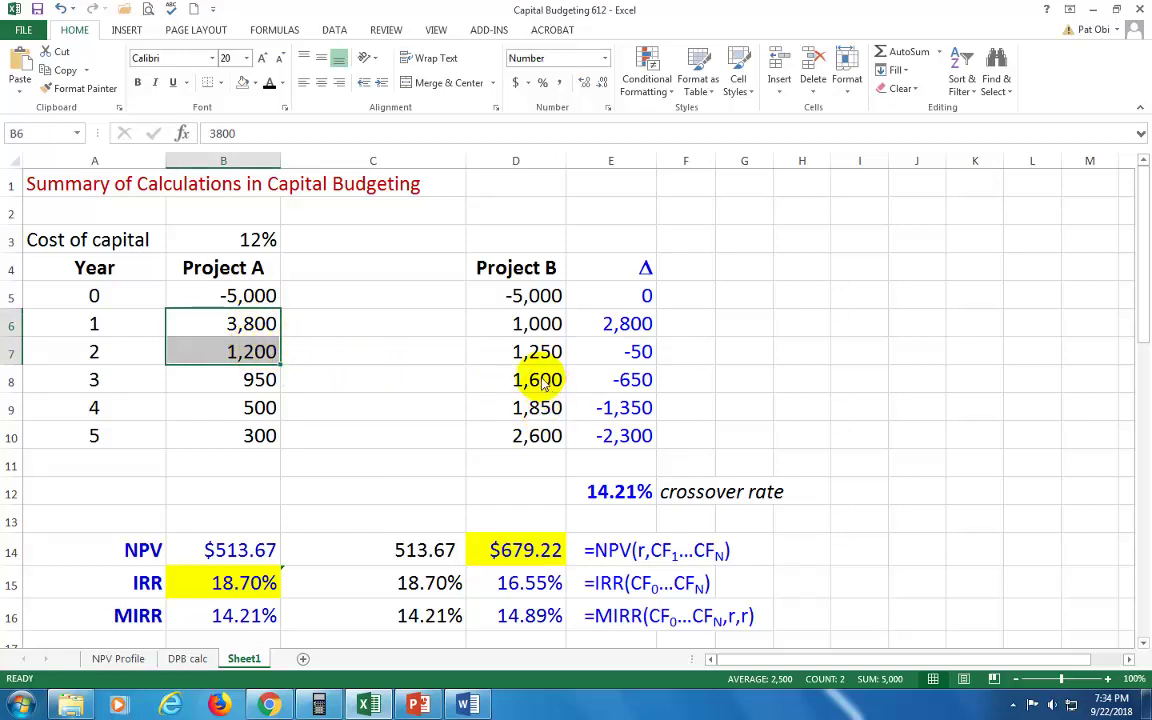
drag(540, 382, 537, 437)
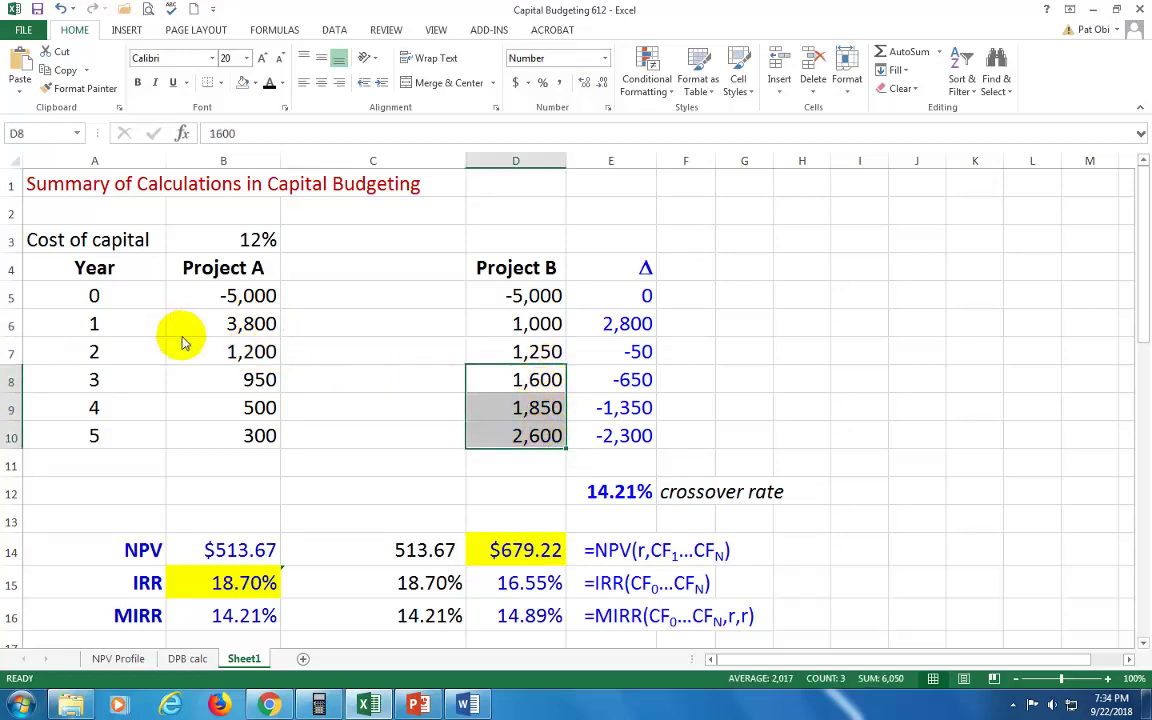
Review the 12% cost of capital in B3 and the crossover rate formula in E12
click(360, 433)
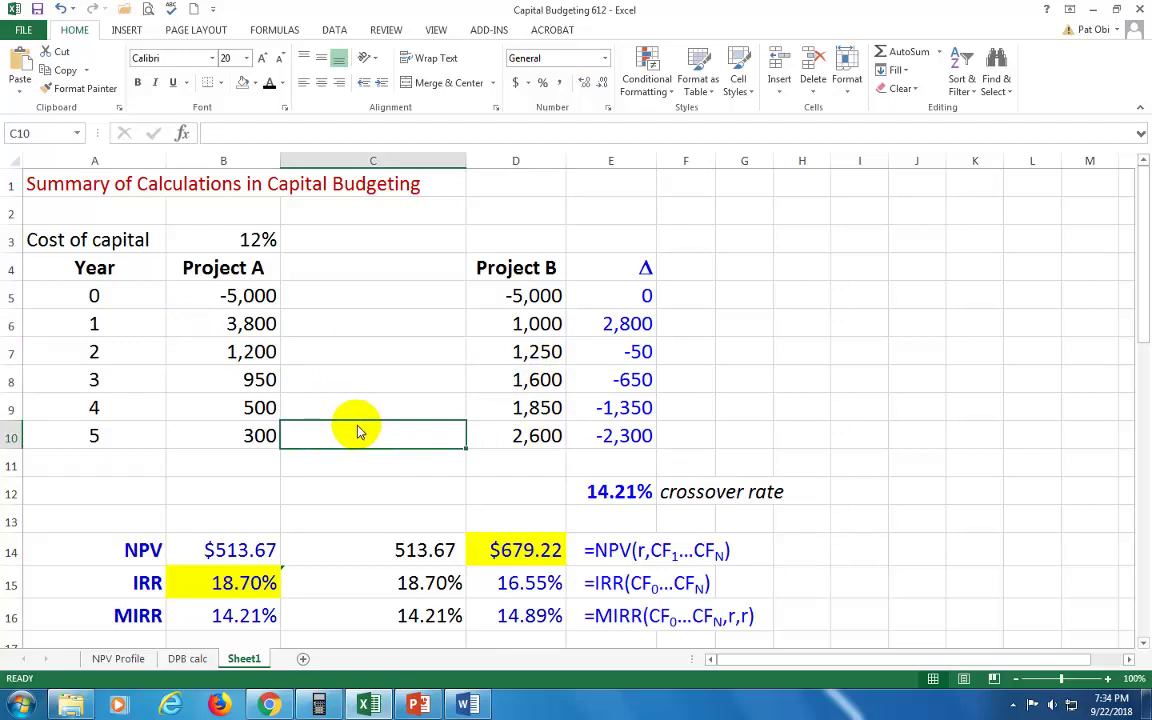
click(266, 243)
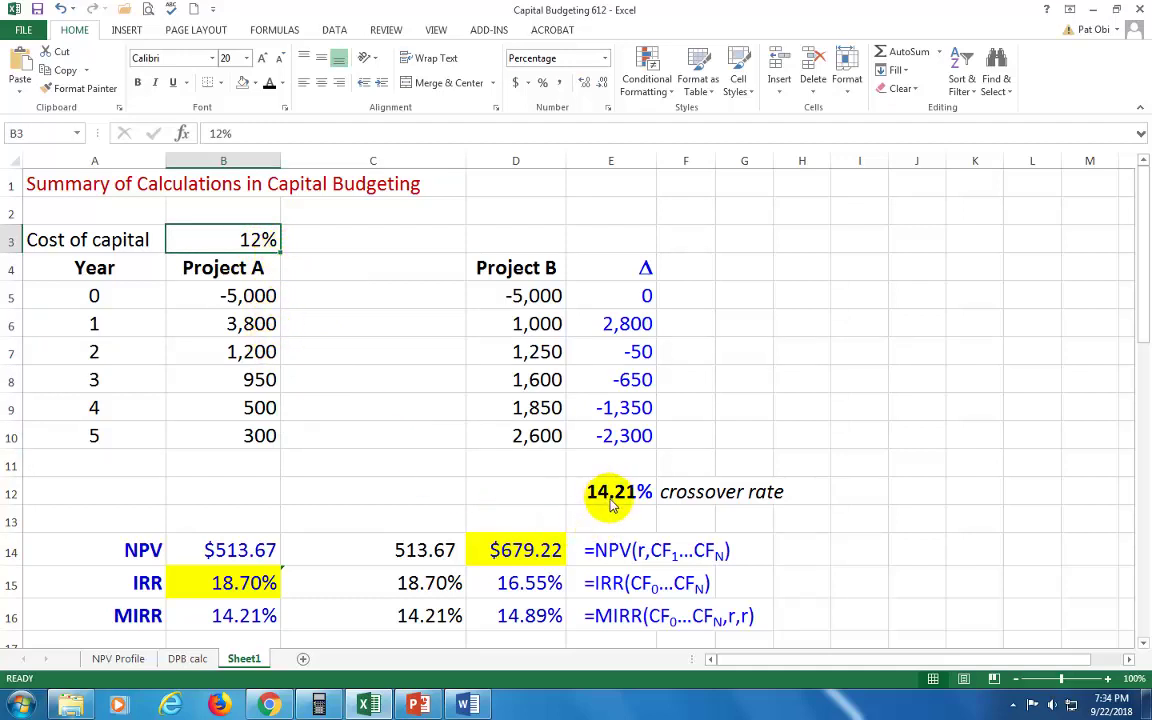
click(612, 502)
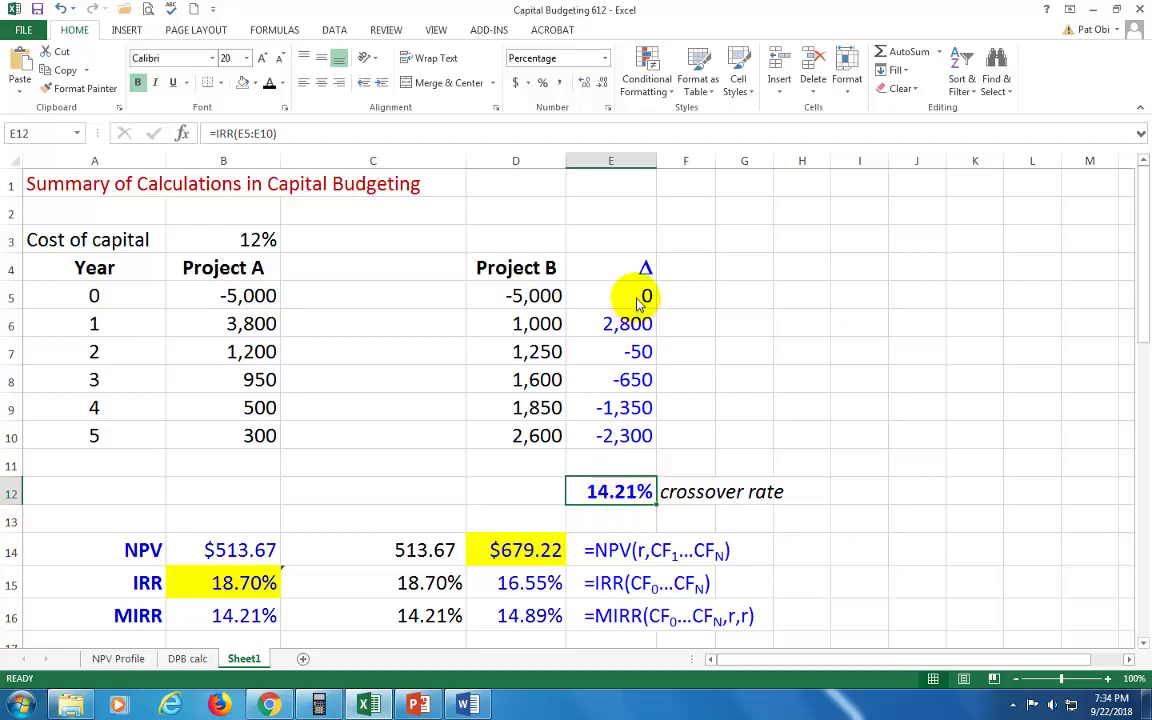
Clear E12 and rebuild the Δ cash flows in E5:E10 as Project A minus Project B
key(Delete)
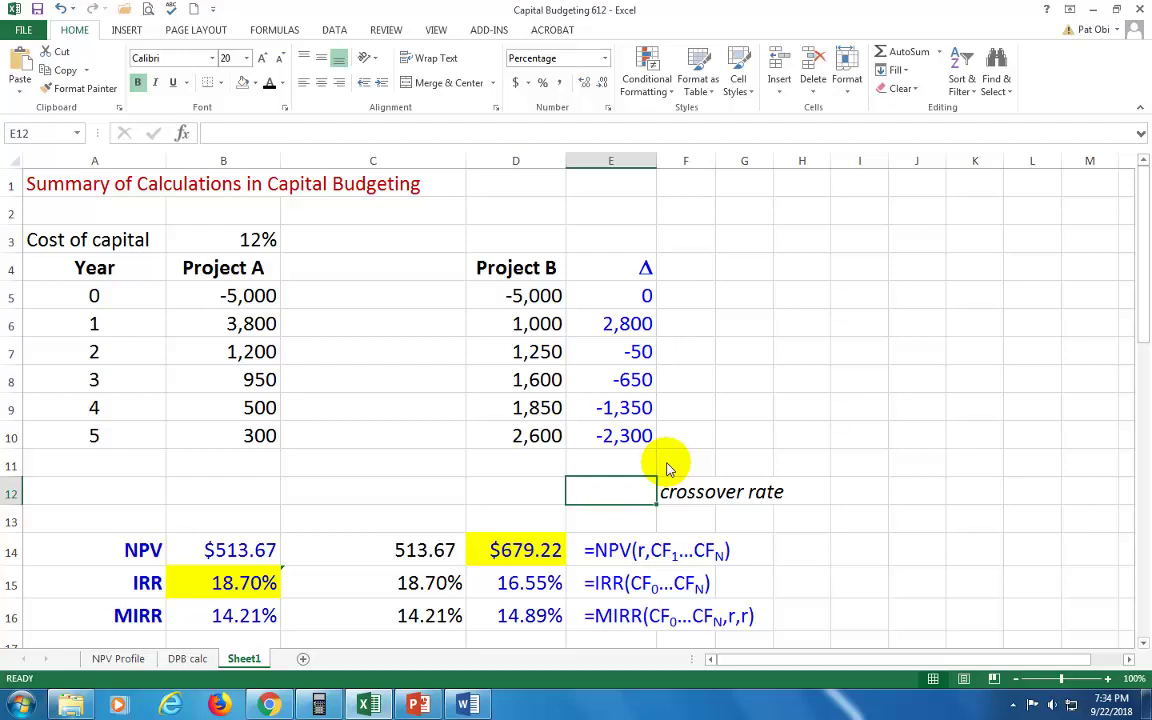
drag(638, 296, 635, 440)
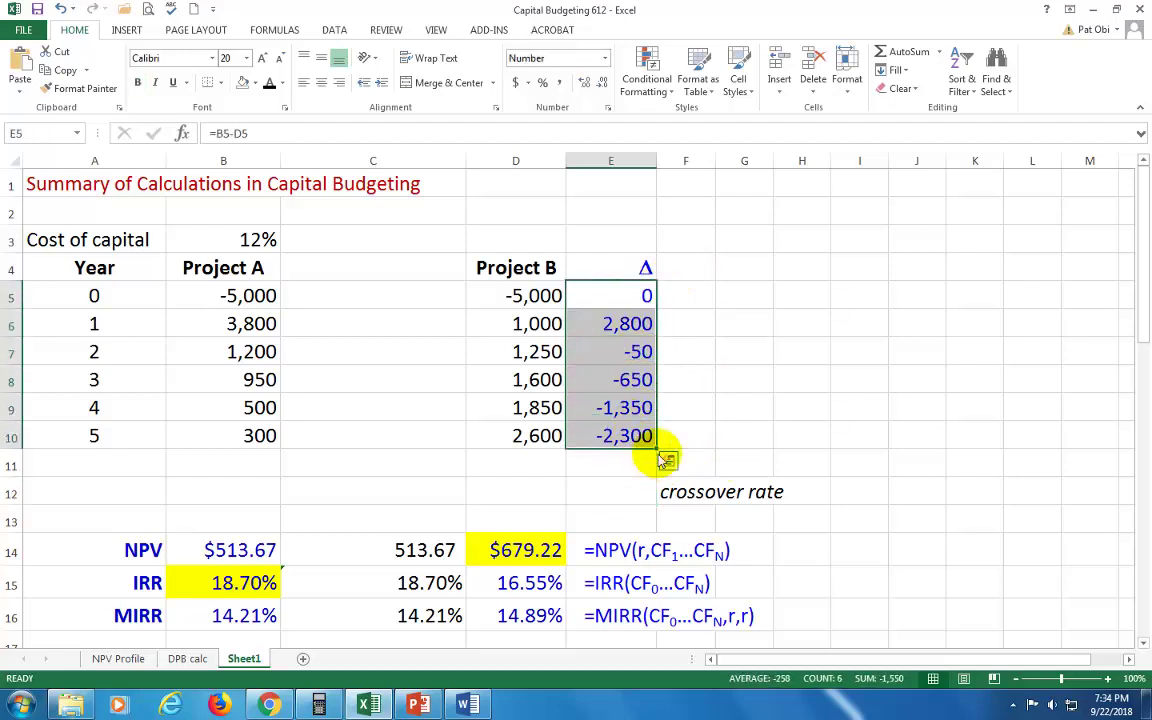
key(Delete)
click(612, 298)
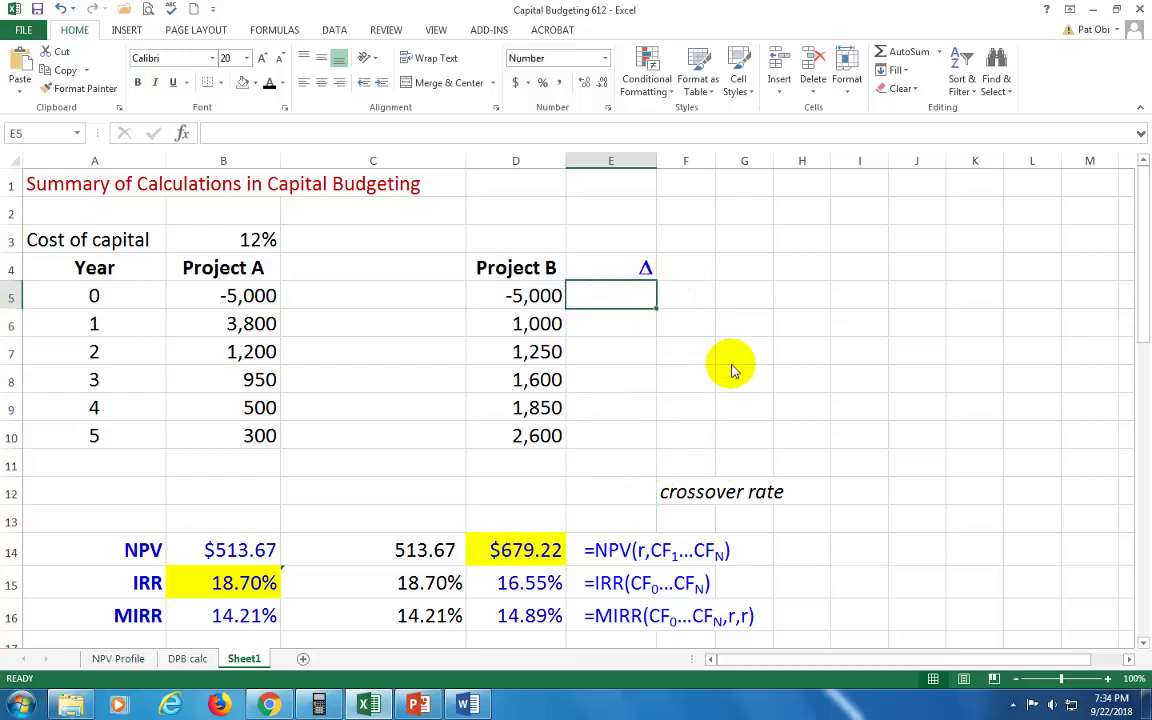
text(=)
click(255, 298)
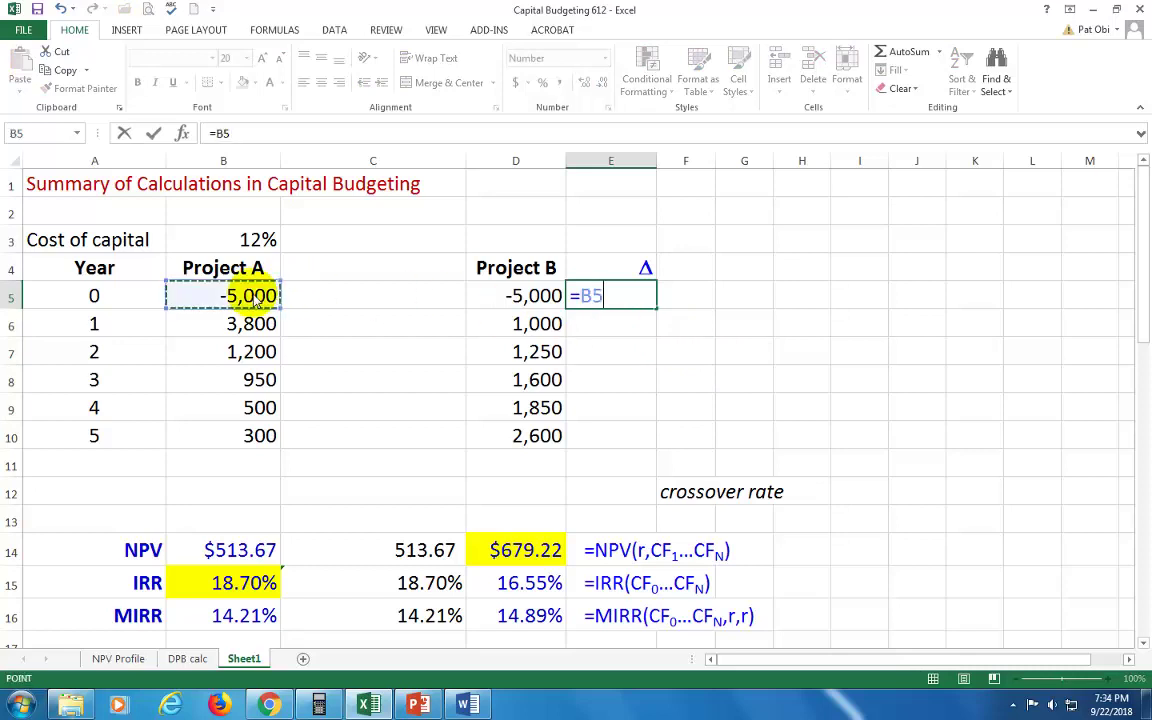
text(-)
click(532, 298)
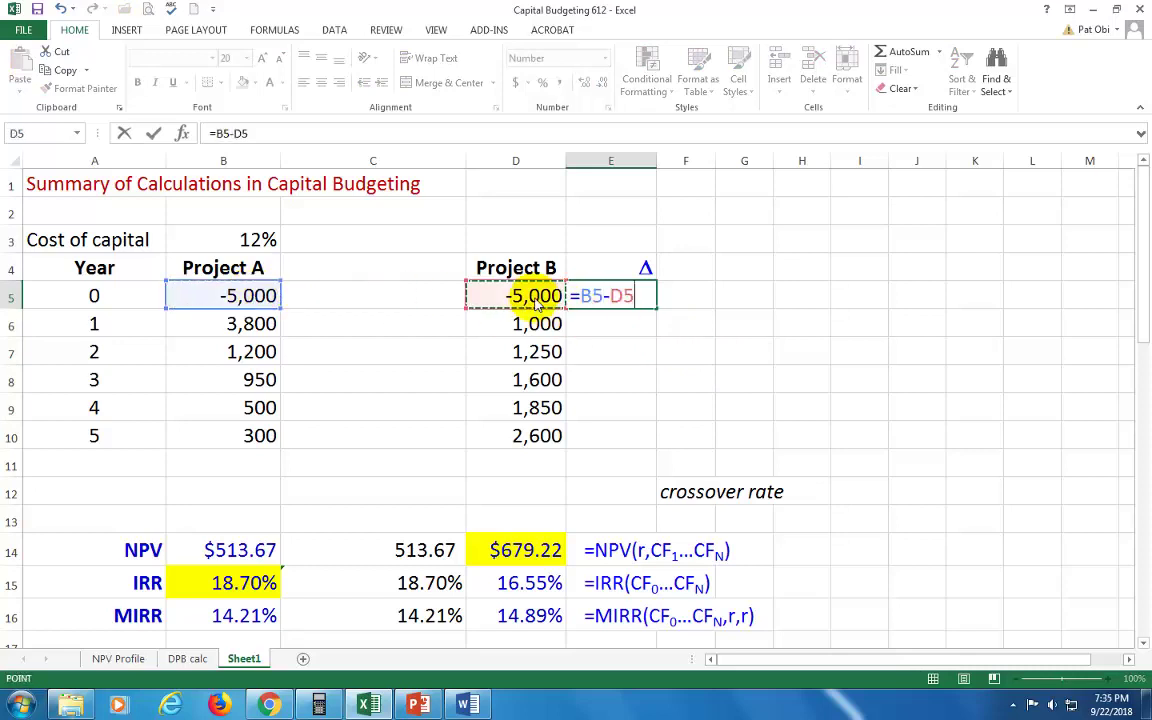
key(Return)
key(Up)
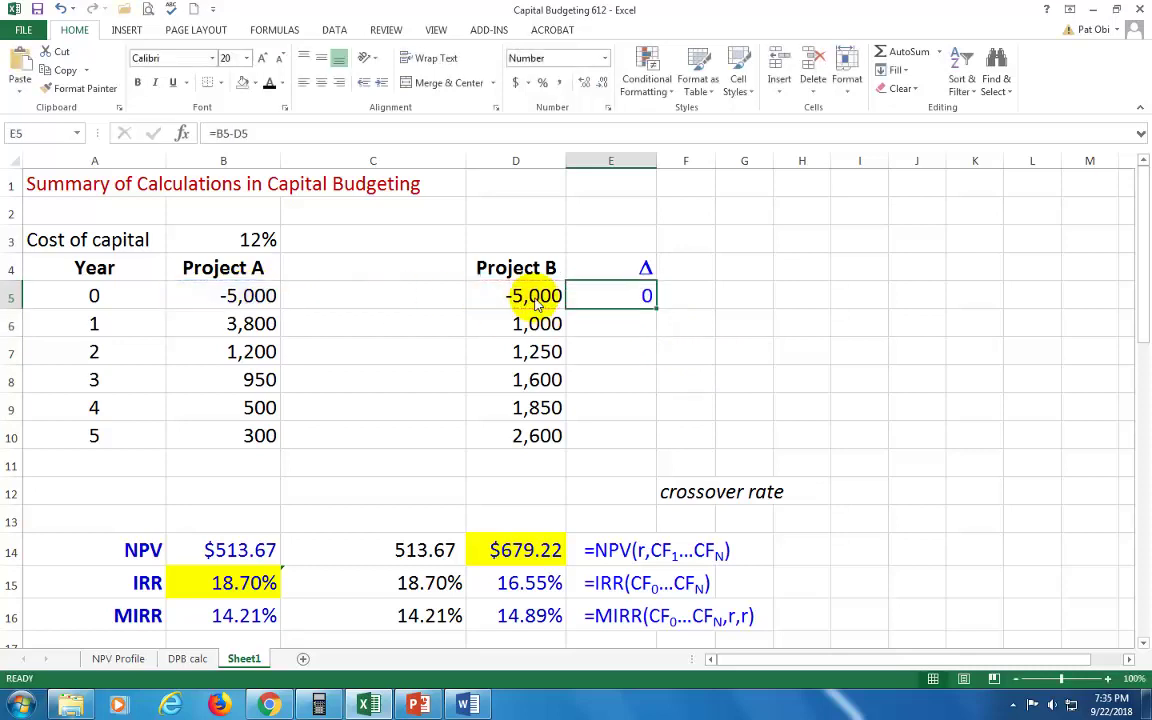
double_click(657, 311)
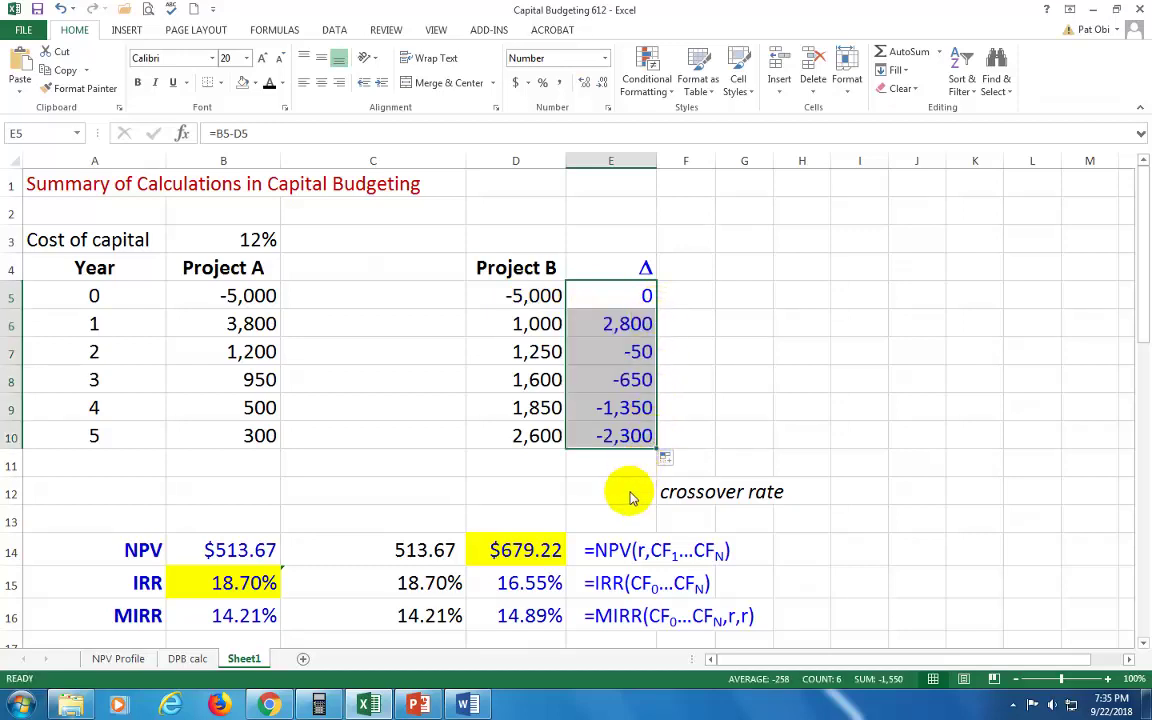
Enter =IRR(E5:E10) in E12 for the 14.21% crossover rate
click(625, 490)
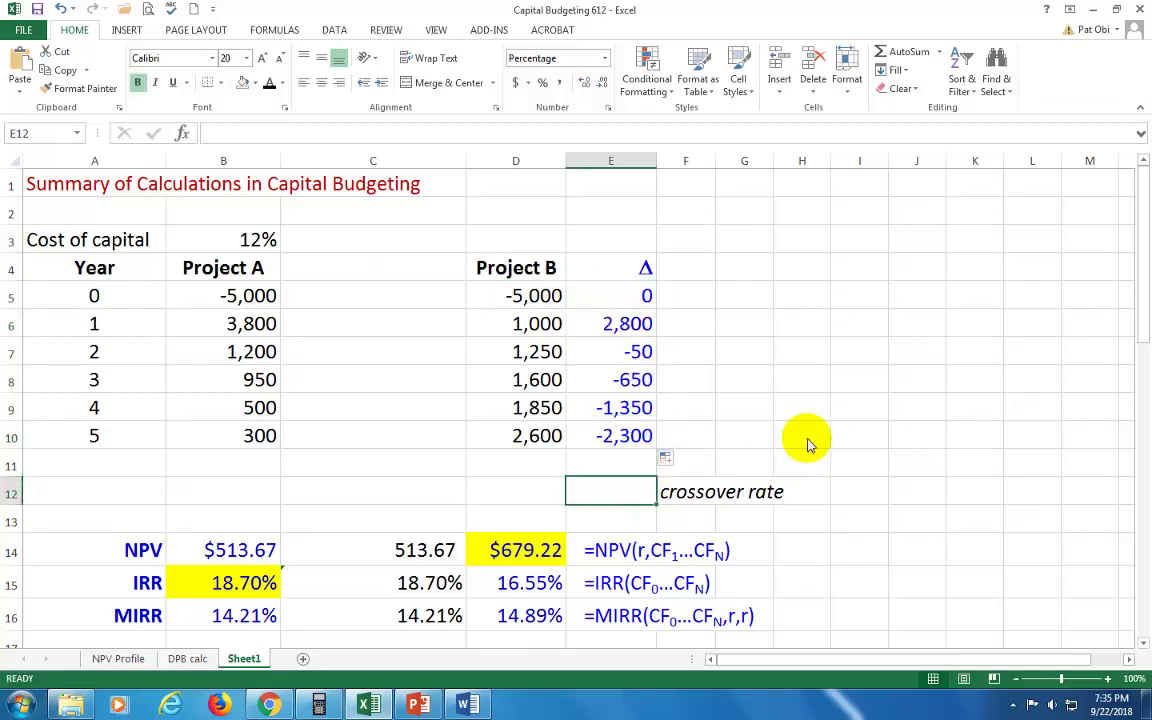
text(=IRR()
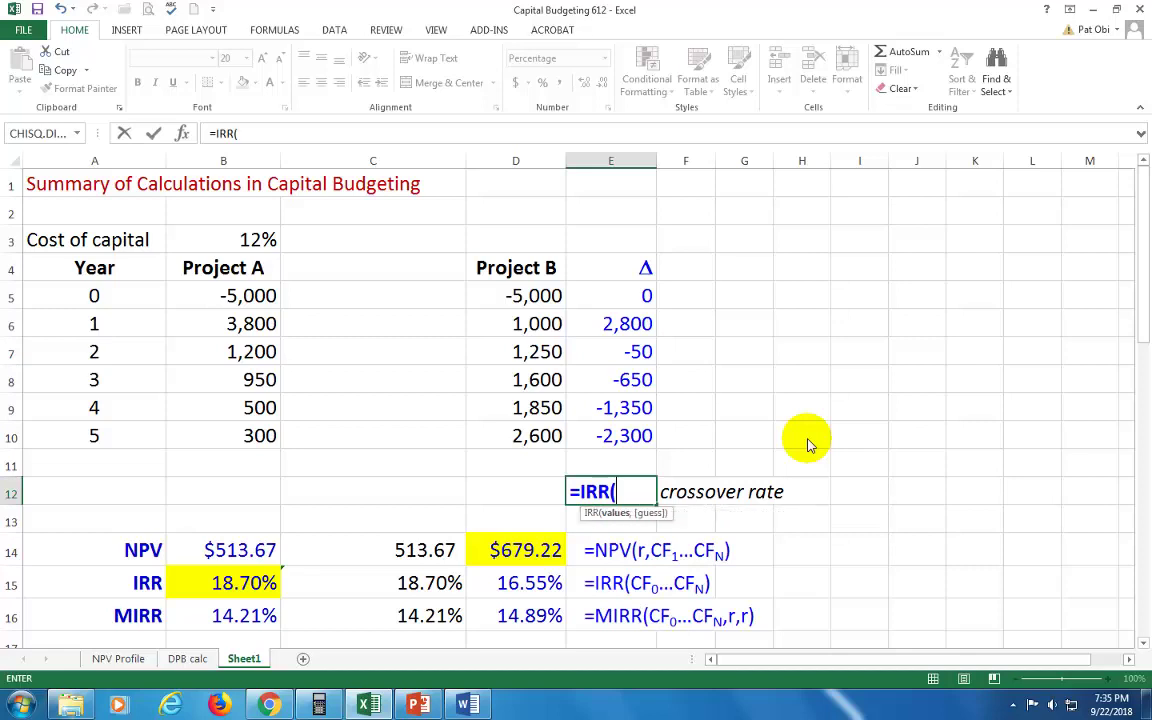
drag(642, 296, 637, 436)
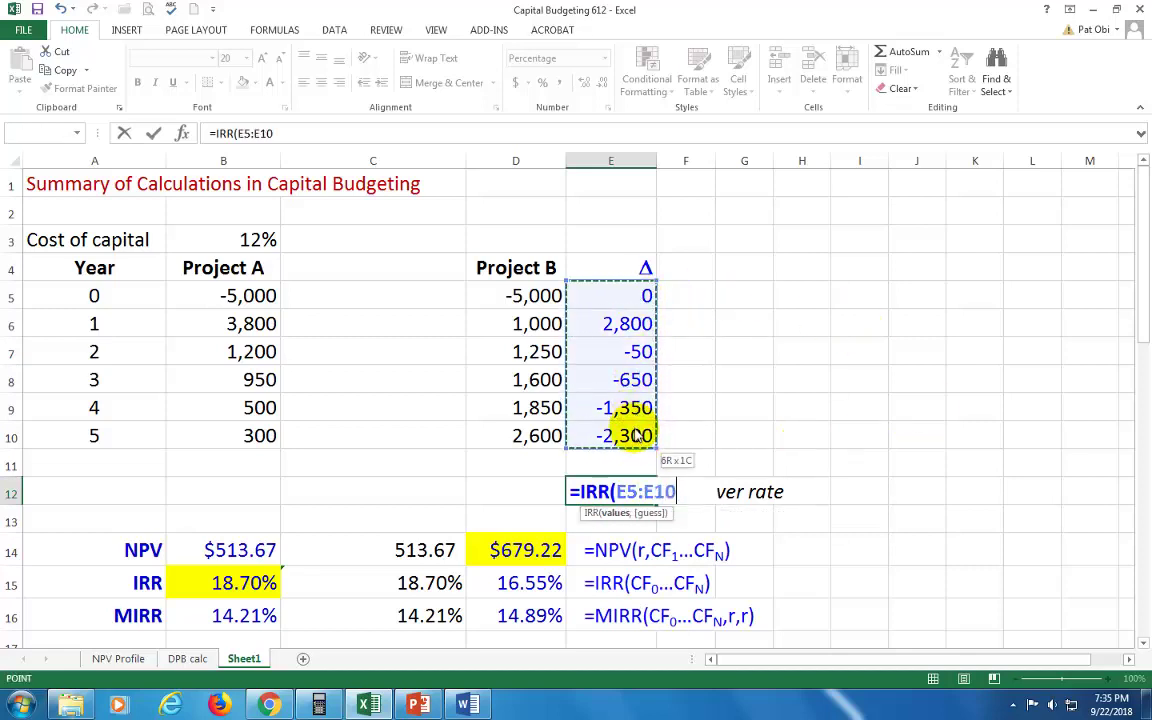
key(Return)
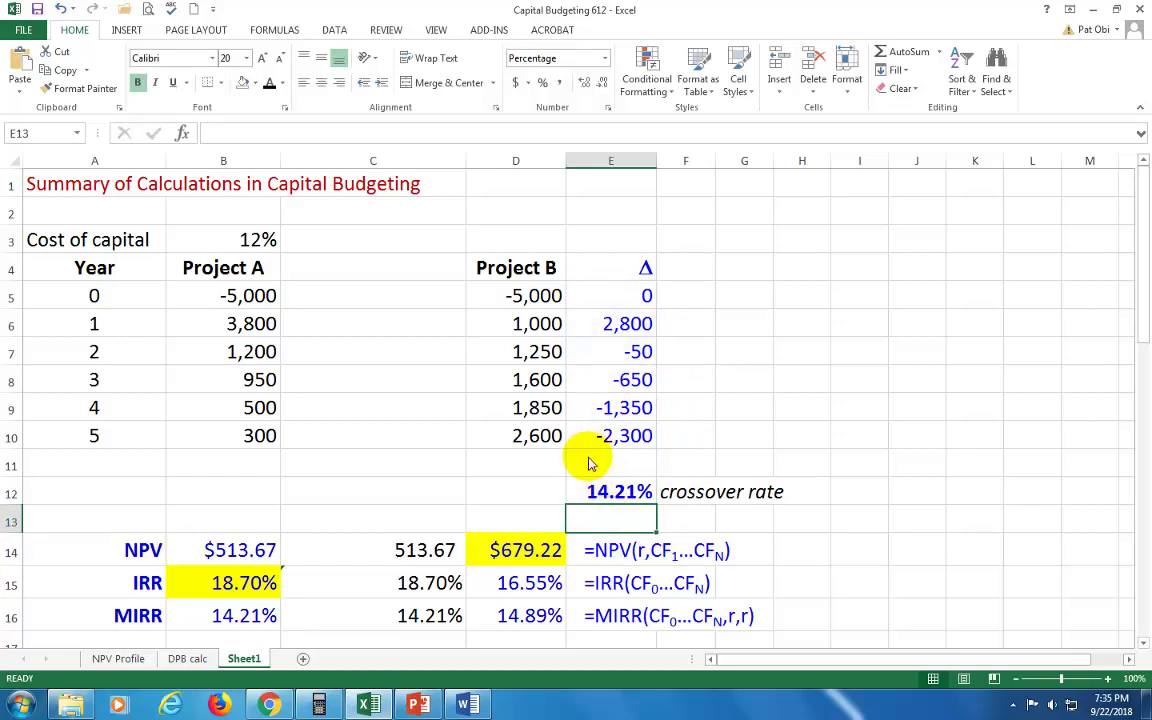
Review the formulas in E12, D14 and B15, then move down to the NPV Profile table
click(617, 493)
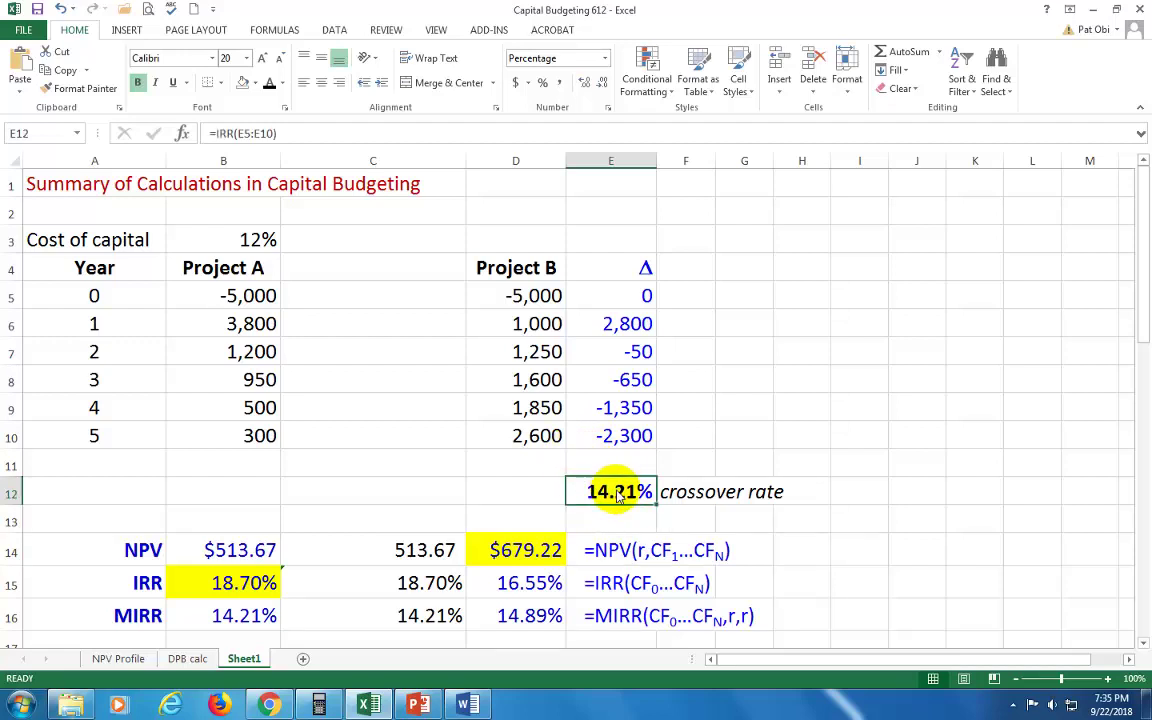
click(548, 559)
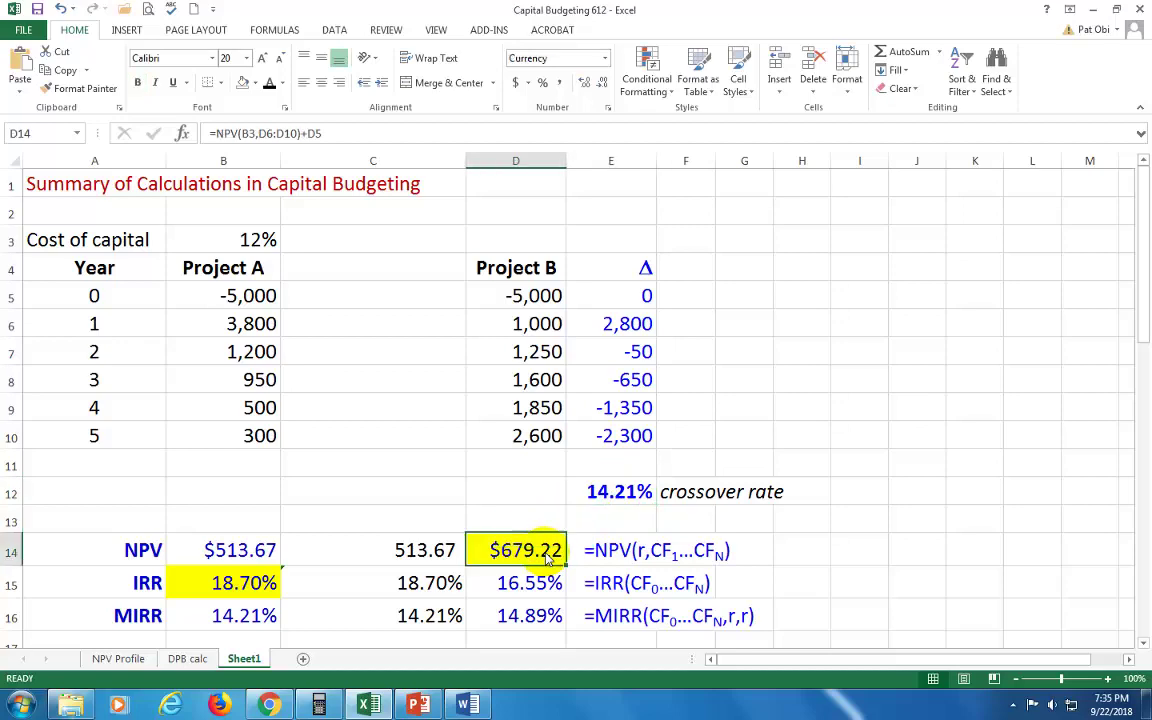
click(226, 596)
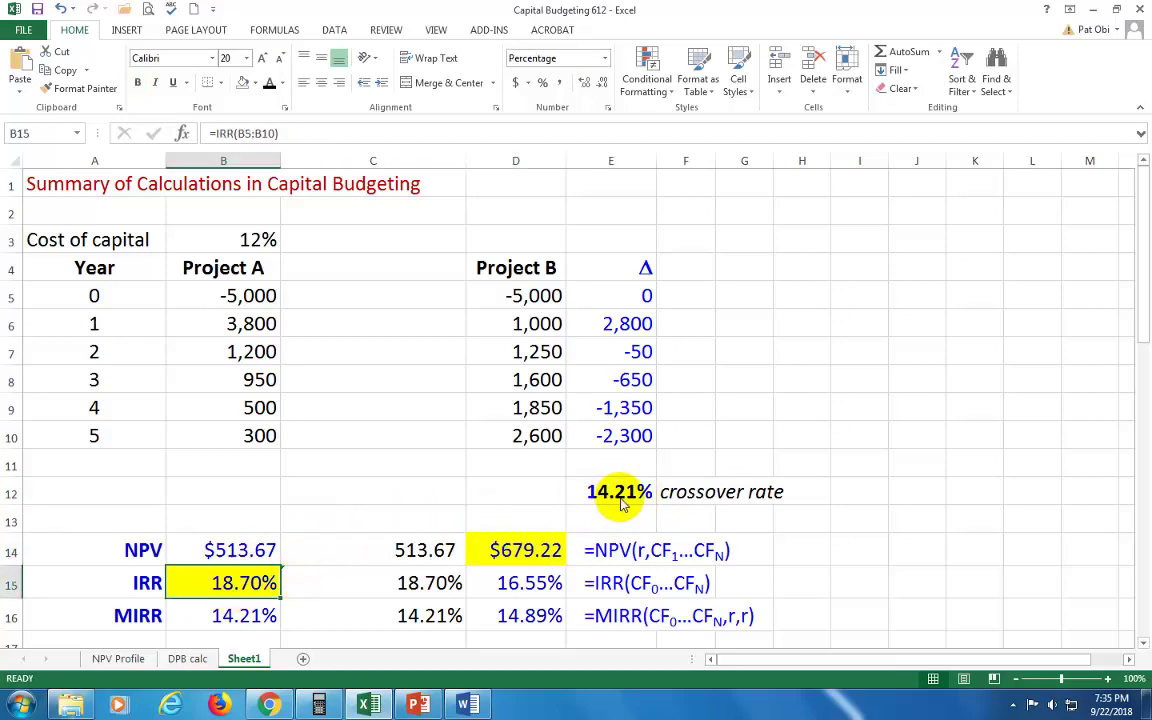
scroll(622, 503, down, 2)
scroll(622, 503, down, 2)
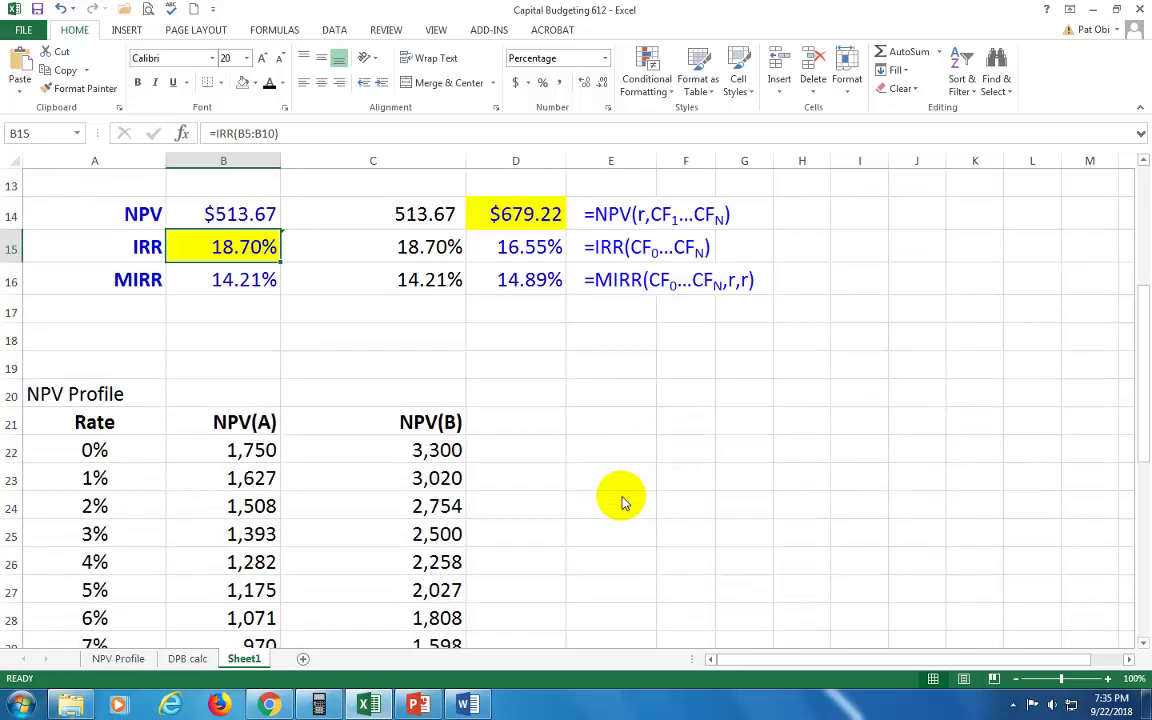
scroll(622, 503, down, 2)
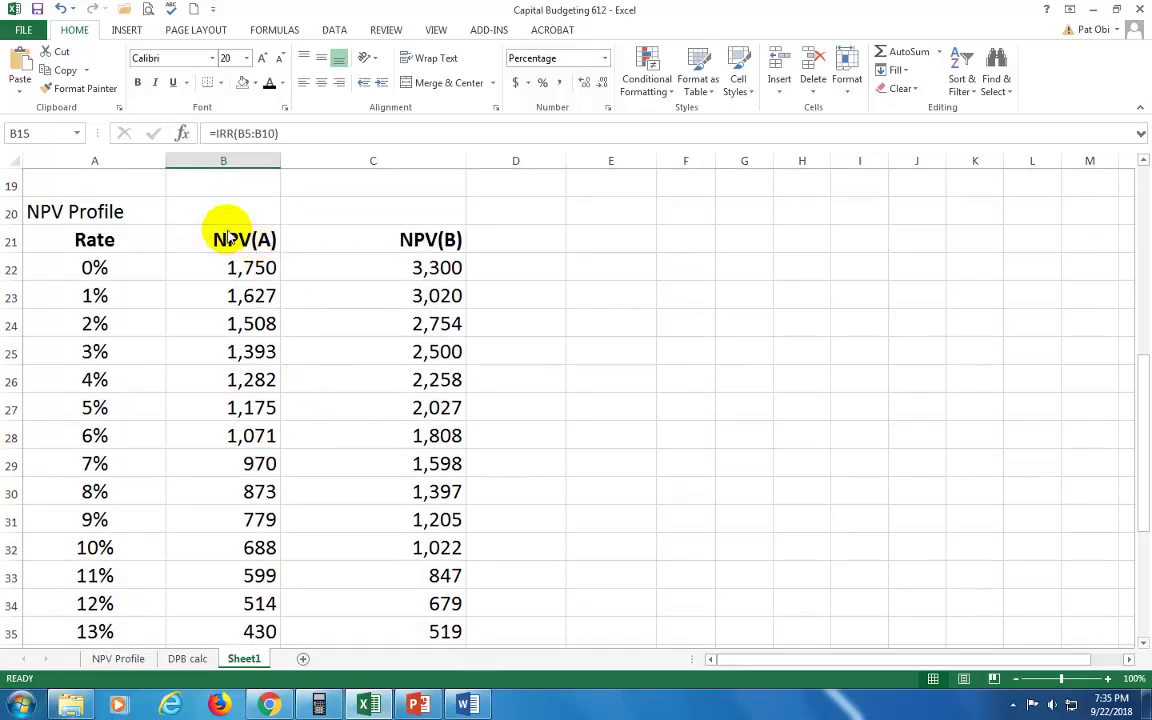
Inspect the NPV(A) and NPV(B) formulas at the 10% rate
drag(224, 247, 416, 640)
scroll(73, 224, up, 2)
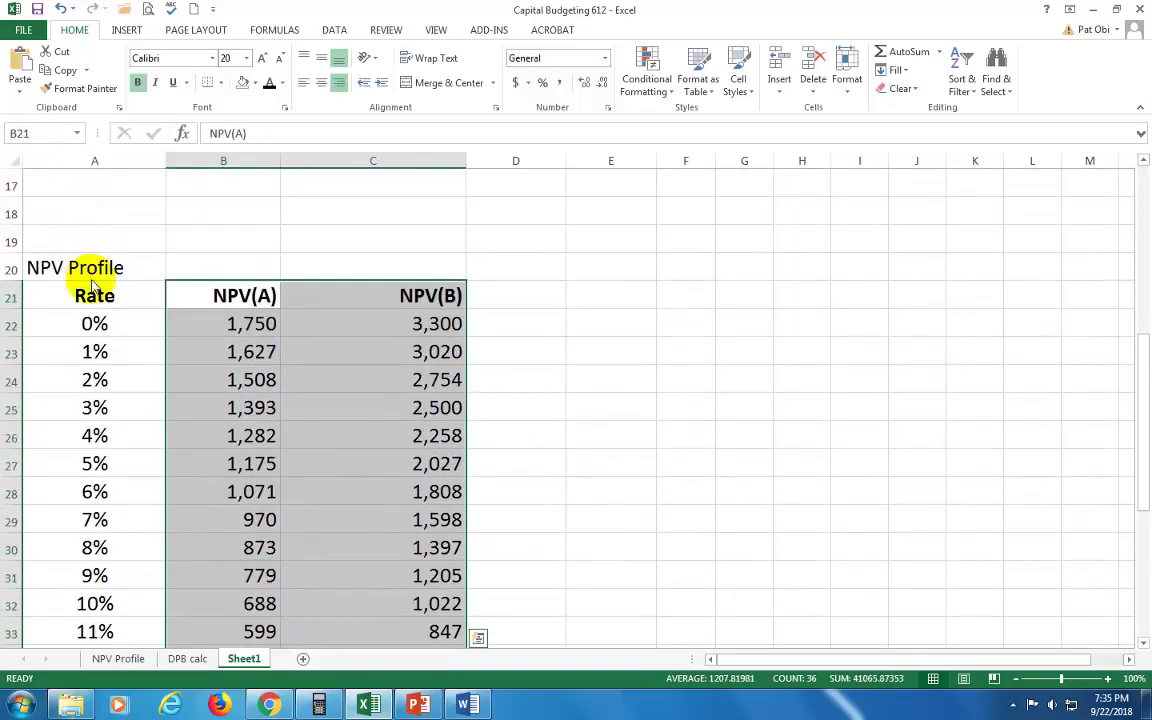
drag(94, 296, 100, 686)
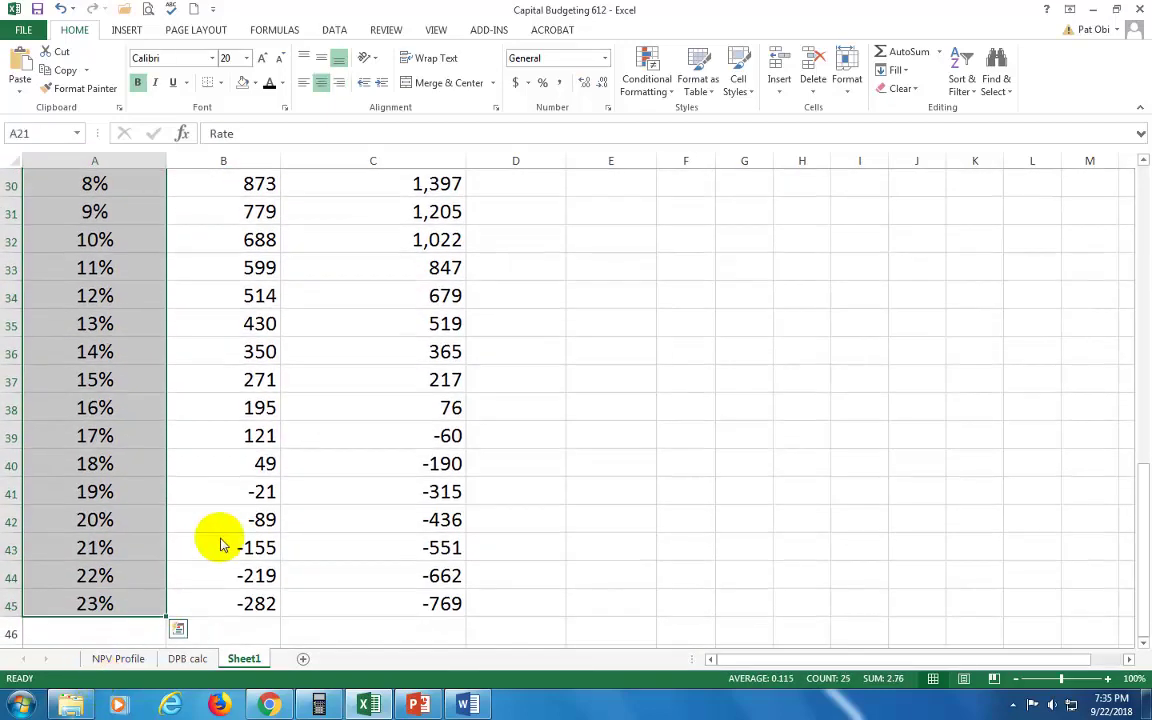
scroll(206, 432, up, 6)
scroll(206, 436, down, 2)
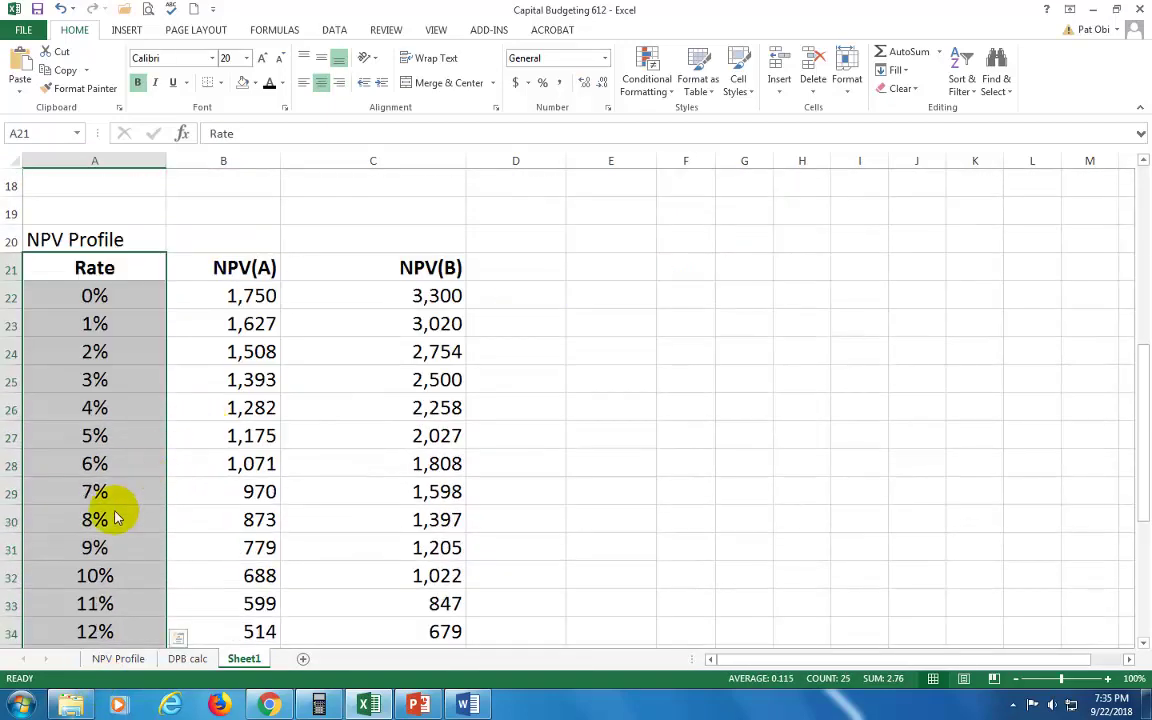
click(92, 575)
click(256, 585)
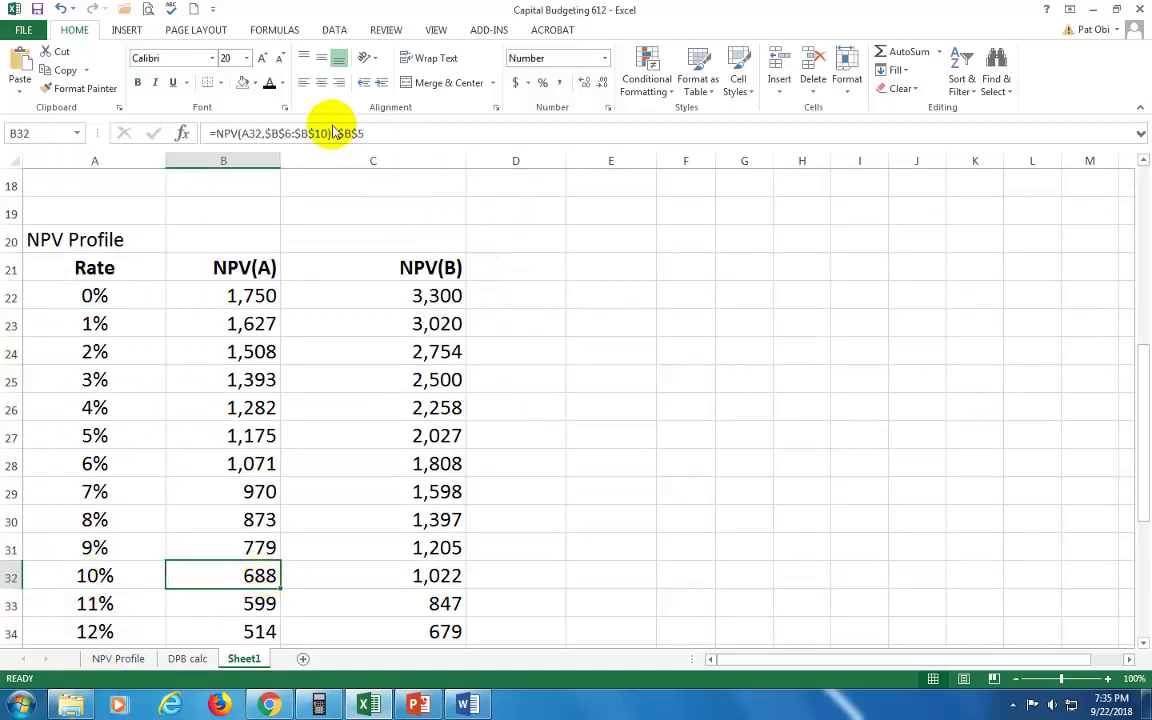
click(427, 578)
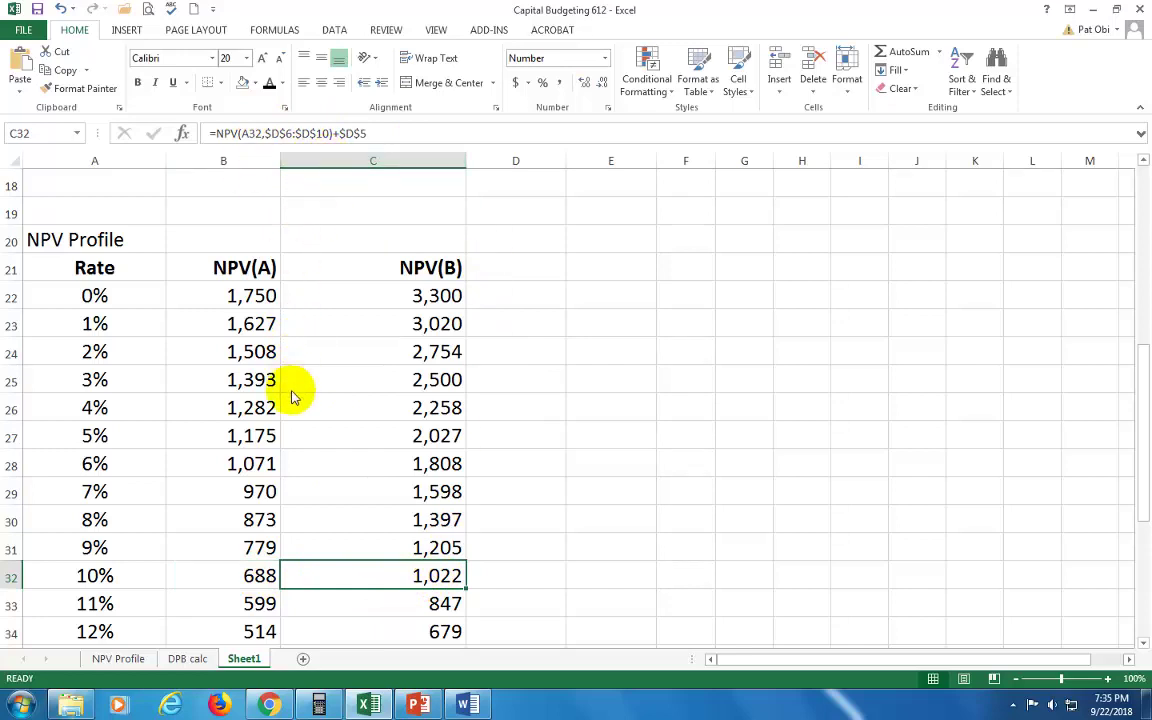
Check where NPV(B) and NPV(A) turn negative across the 0% to 18% rates
drag(433, 303, 445, 408)
drag(449, 405, 444, 464)
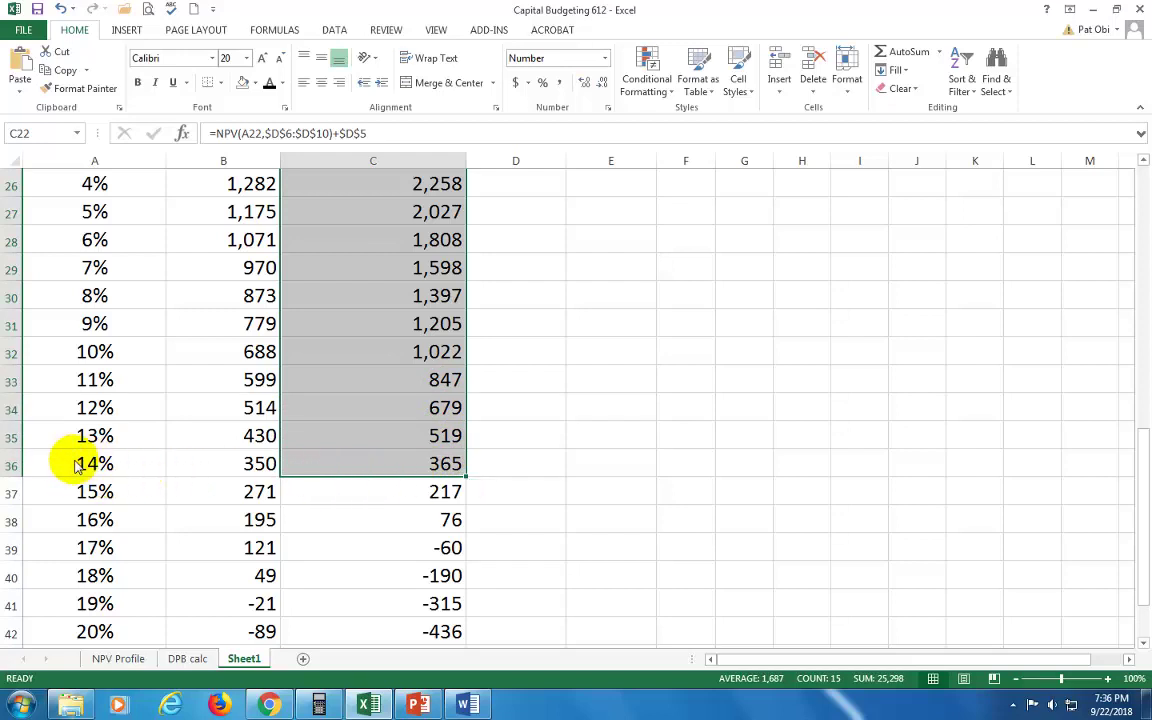
click(253, 495)
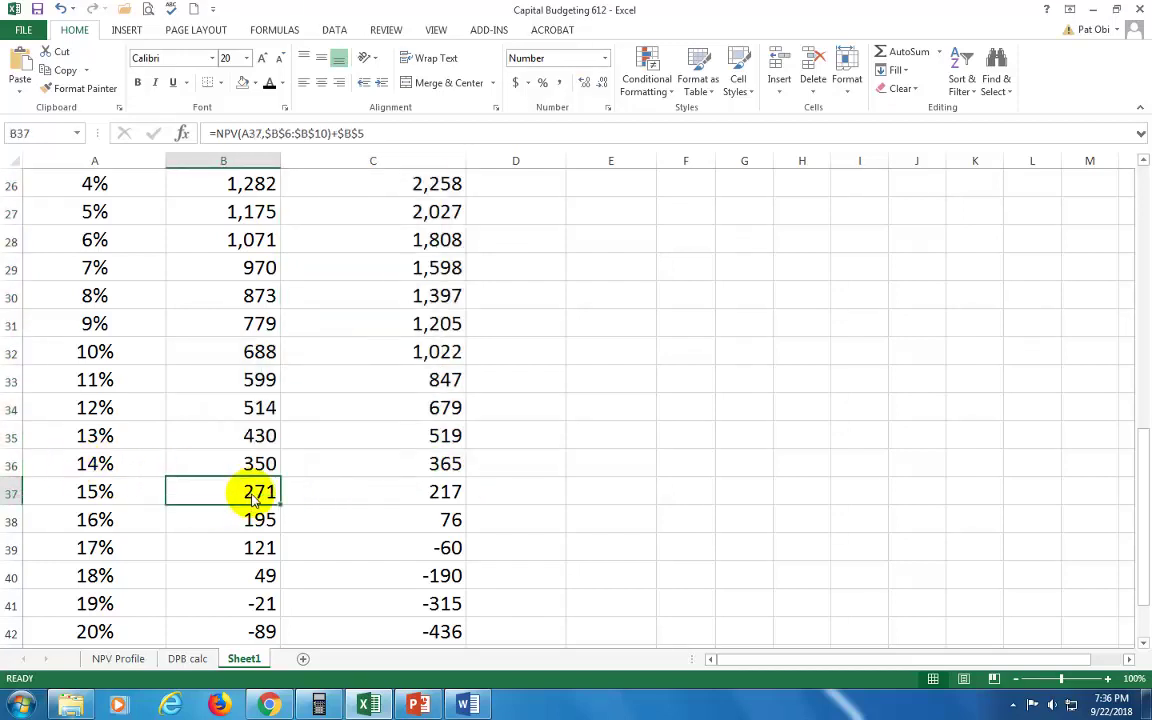
drag(253, 500, 262, 578)
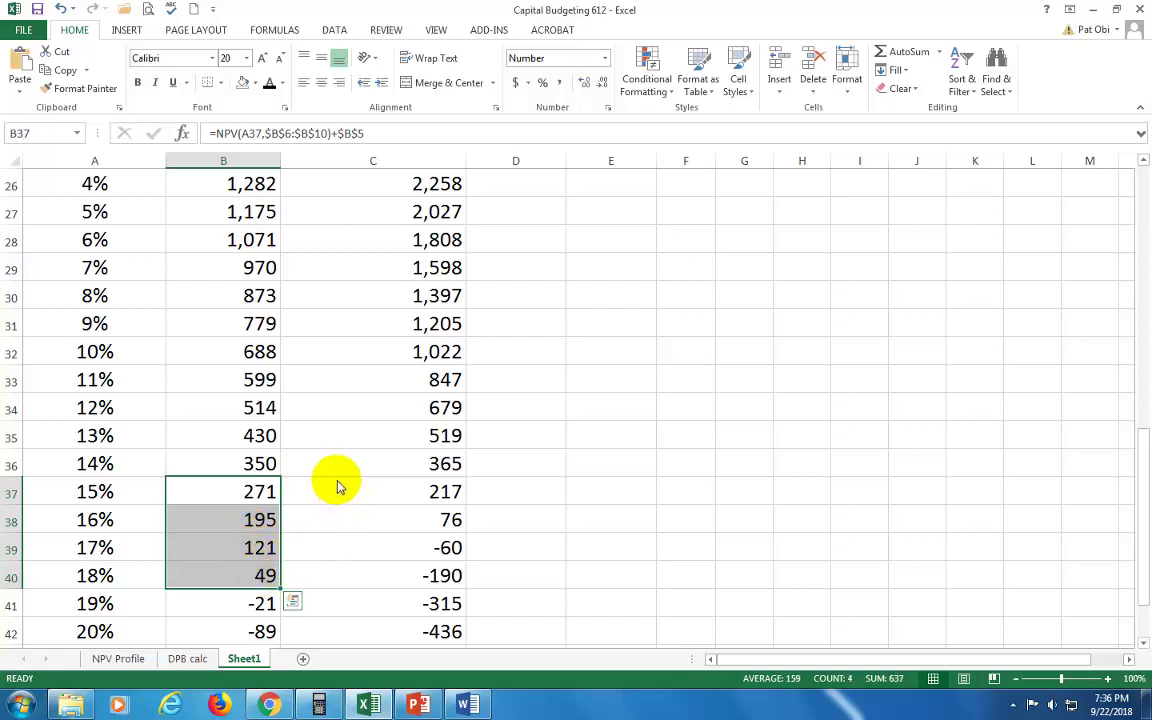
scroll(338, 481, up, 1)
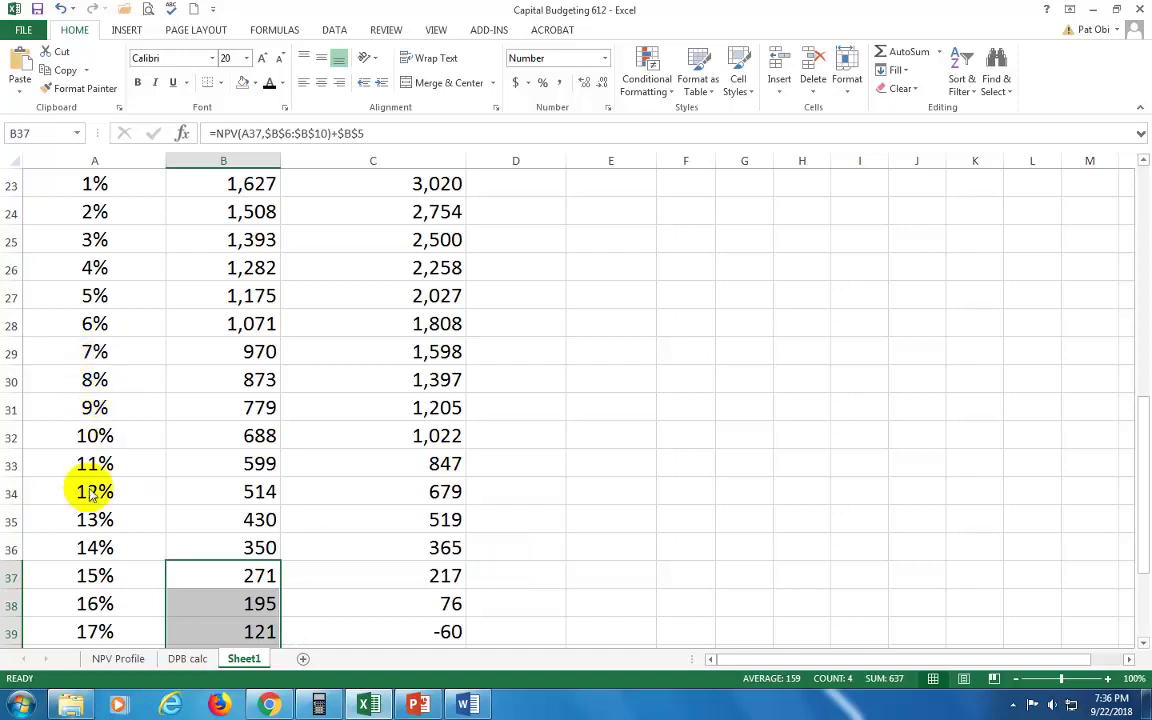
click(329, 556)
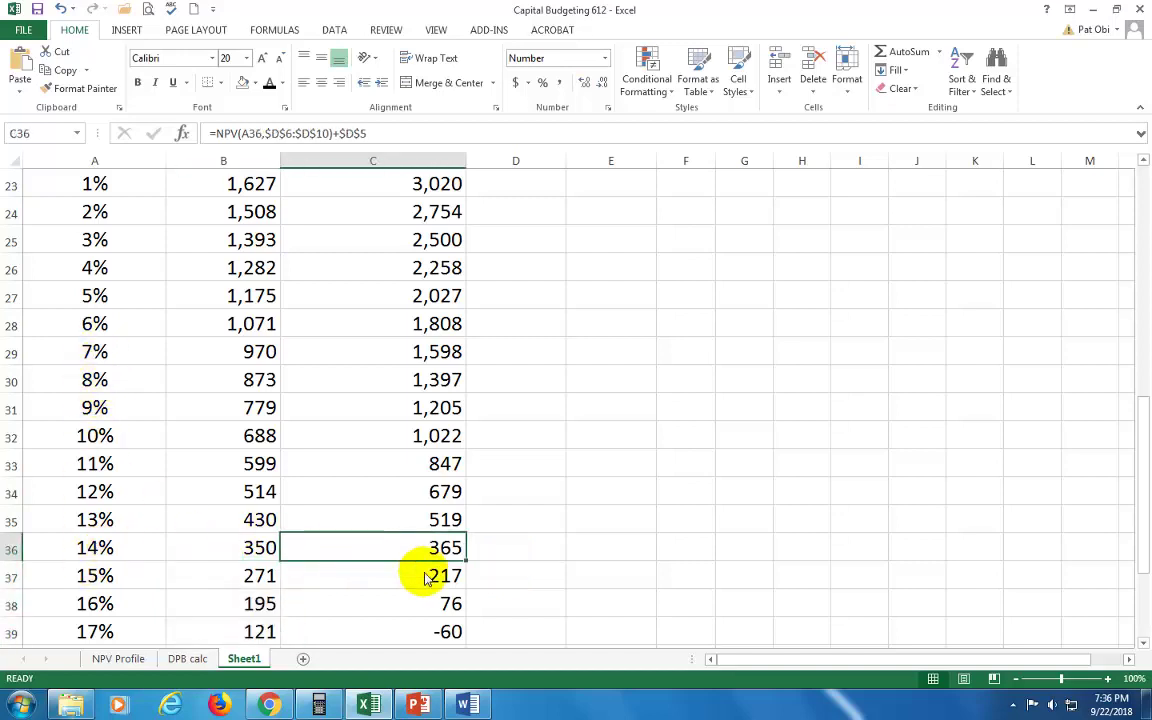
Insert a 2-D line chart of the NPV Profile table A21:C45
scroll(400, 510, up, 2)
drag(75, 290, 424, 612)
click(127, 30)
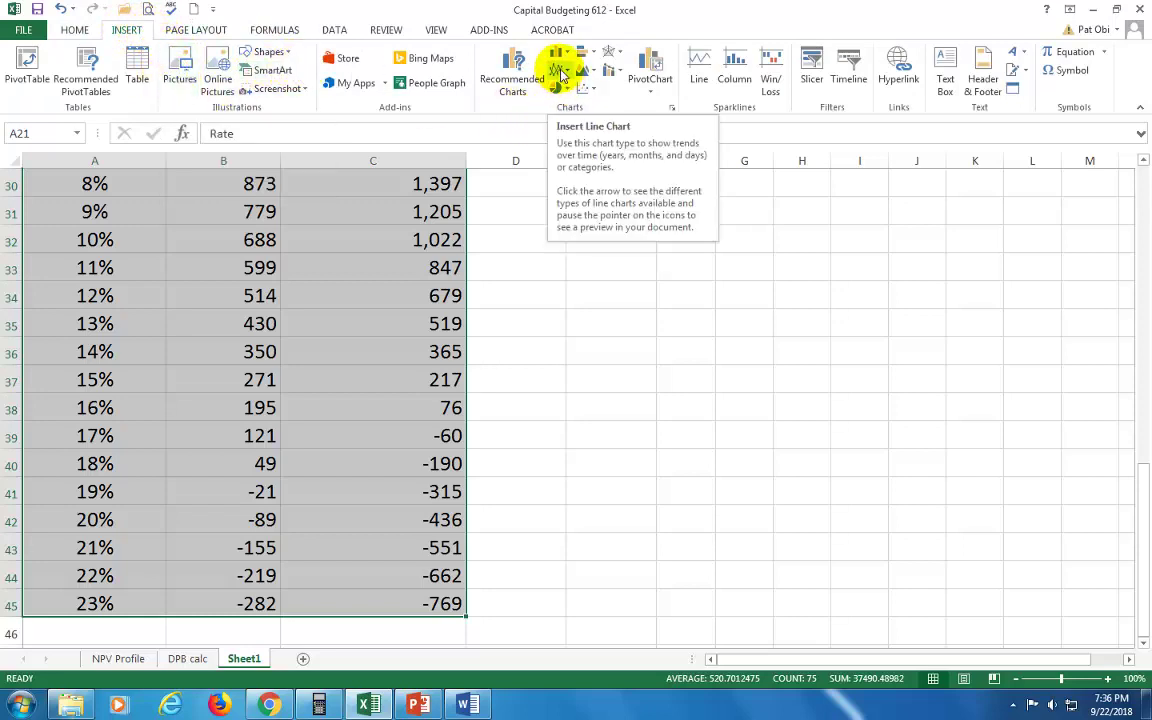
click(566, 75)
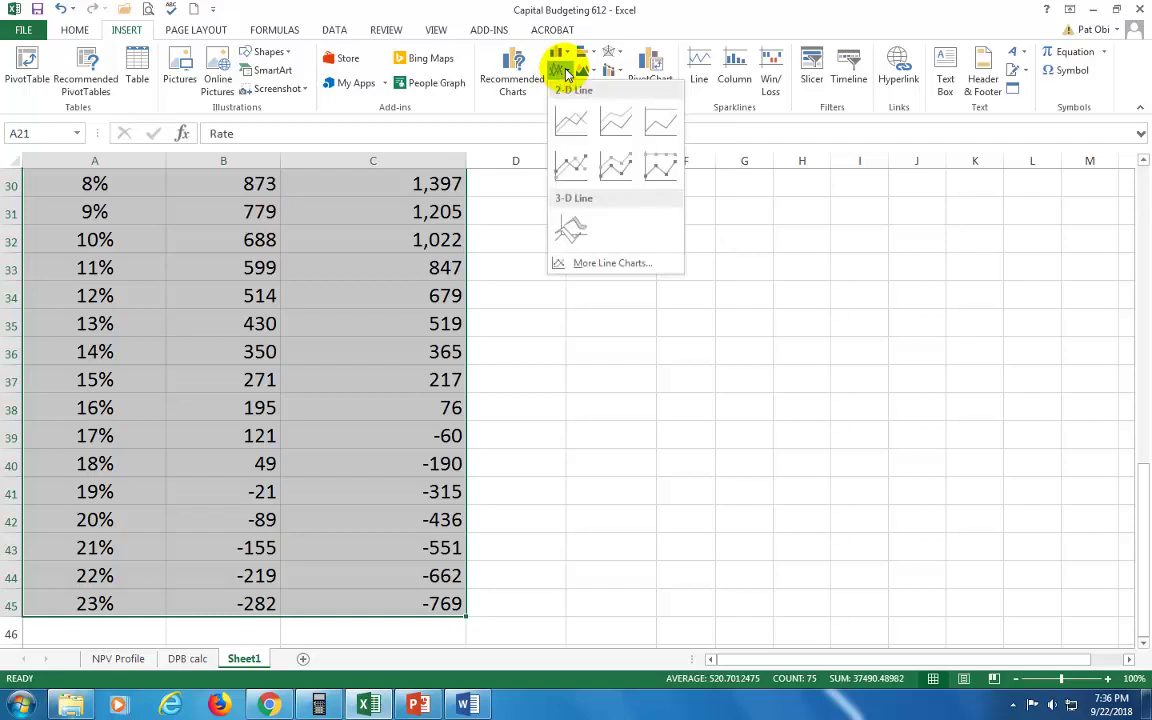
click(564, 119)
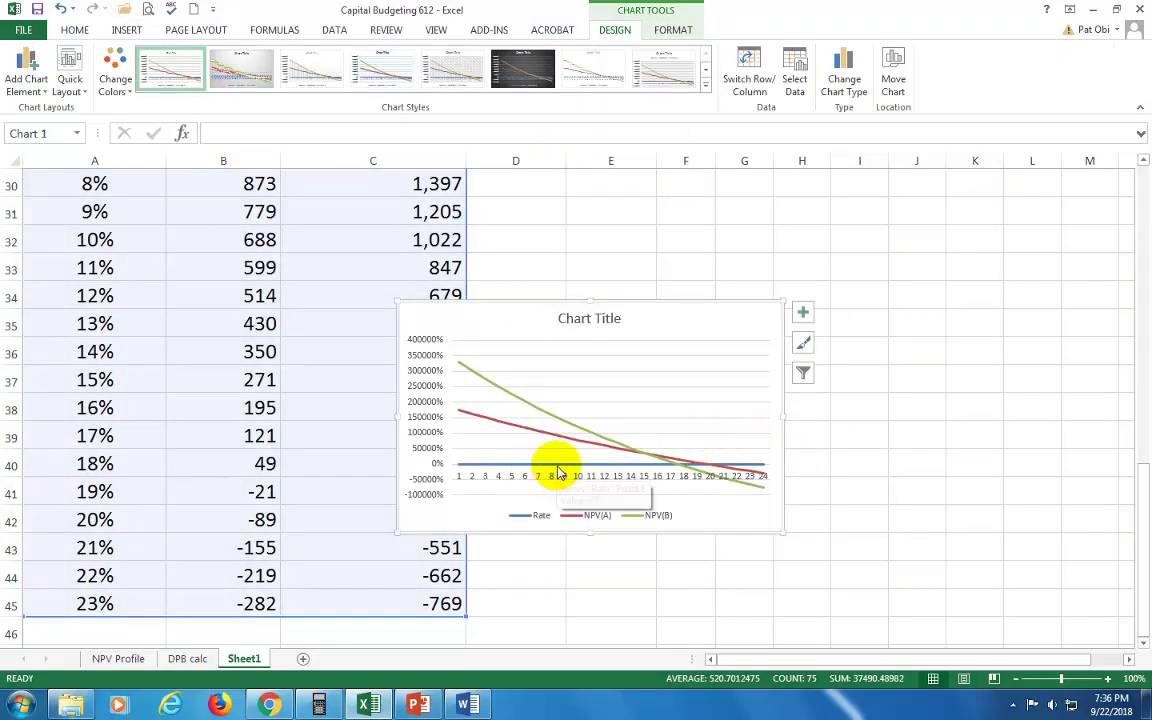
Remove the Rate series from the chart's data source
right_click(743, 518)
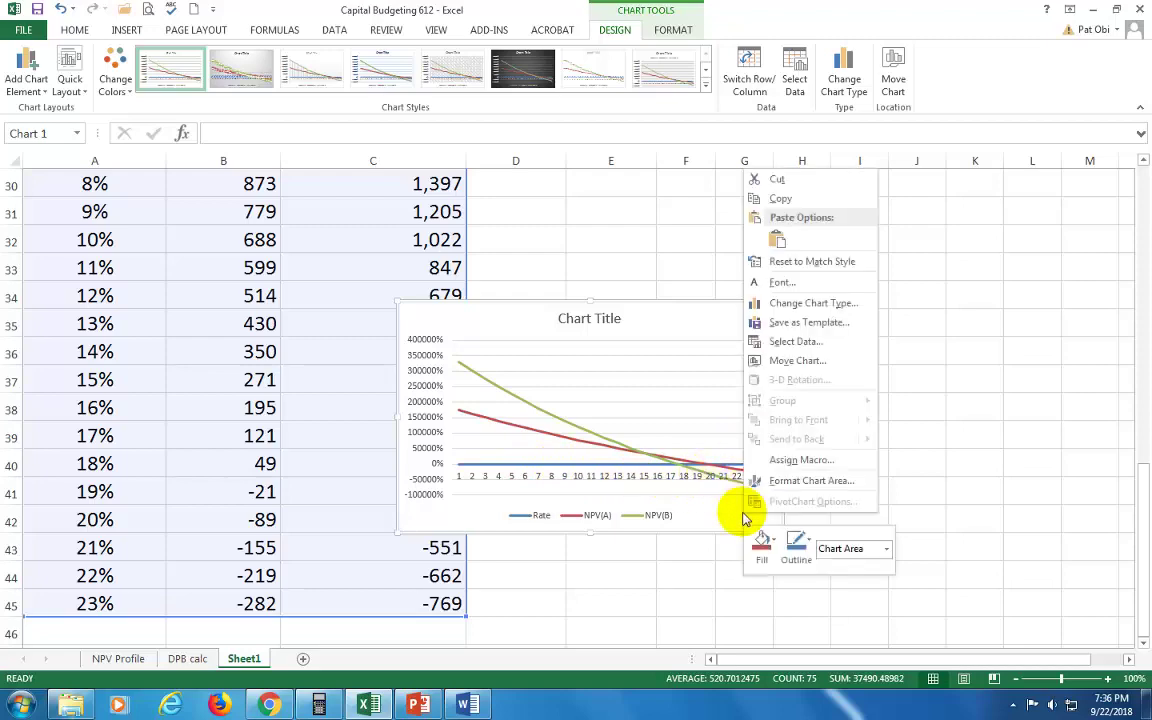
click(808, 345)
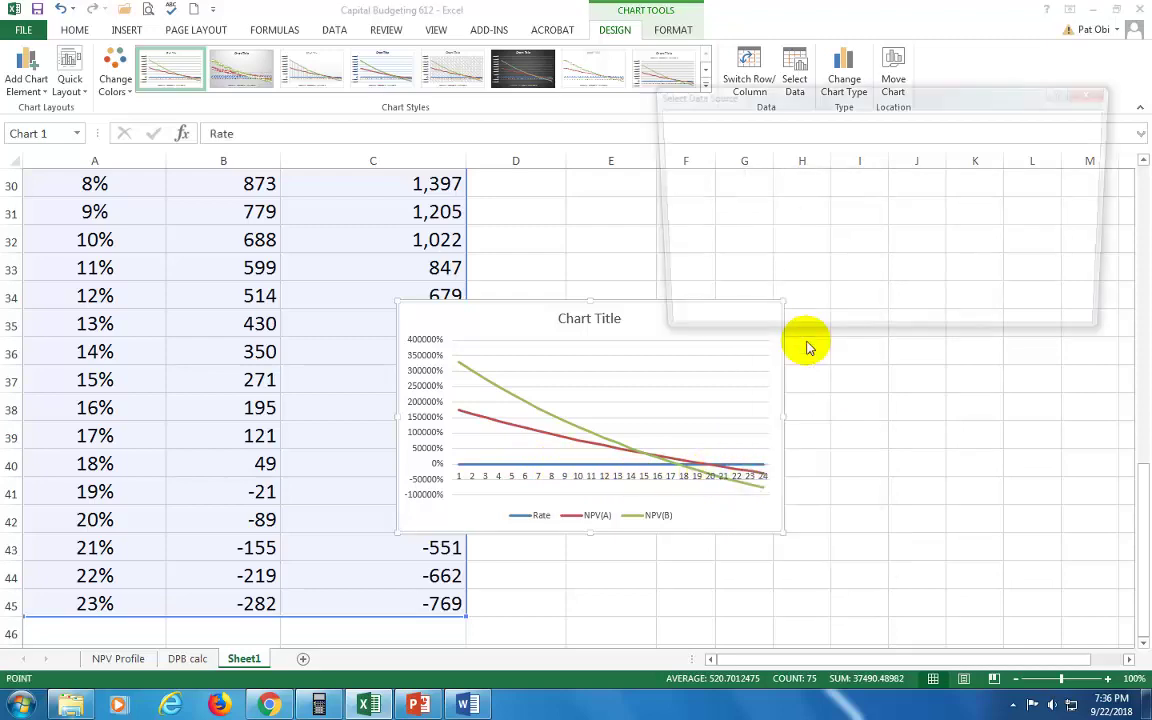
click(690, 230)
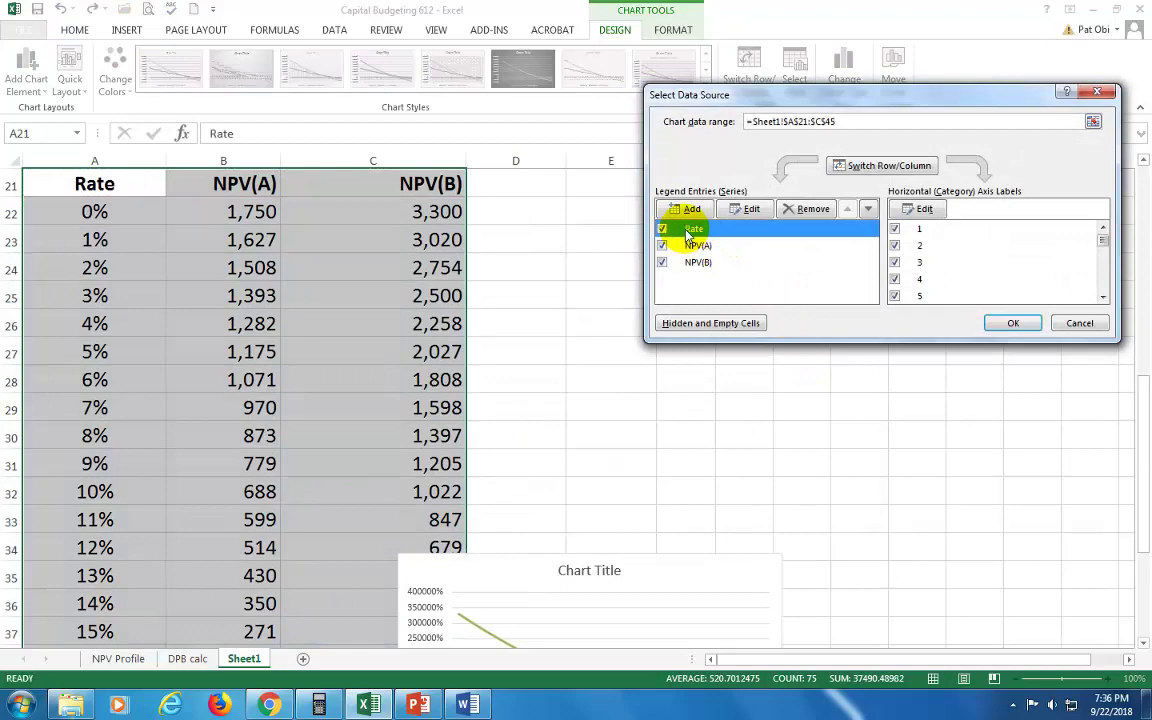
click(810, 209)
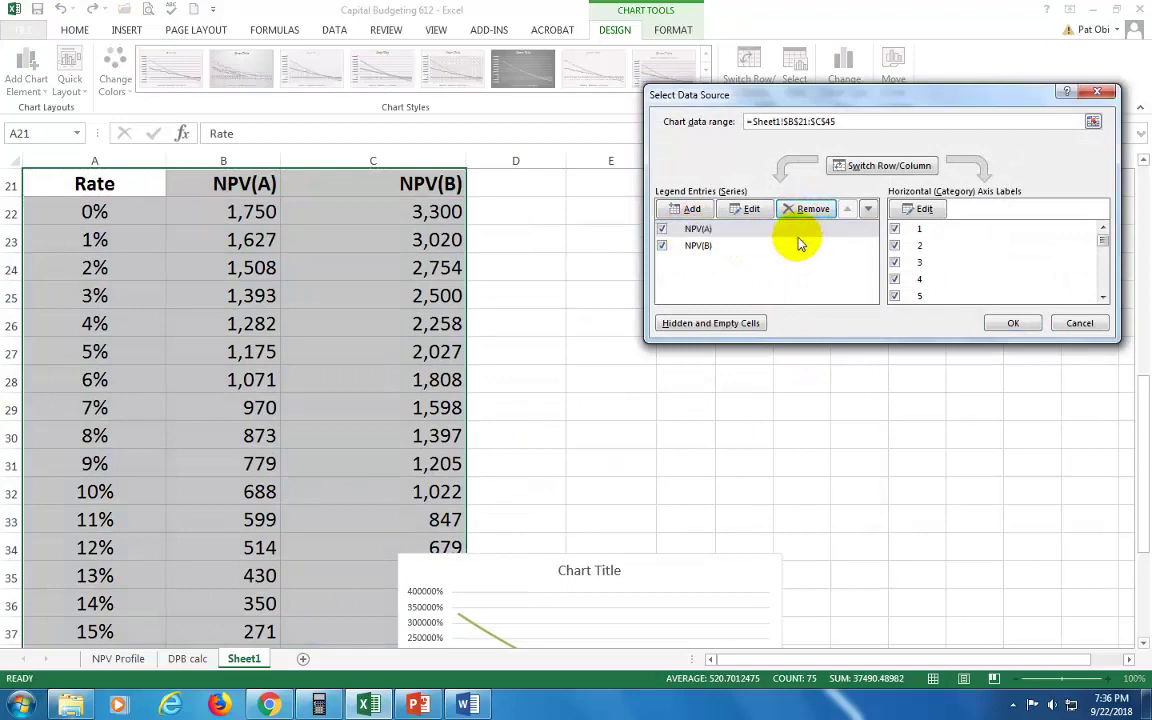
click(1013, 323)
Scroll down to view the finished NPV(A) and NPV(B) profile chart
scroll(755, 392, down, 2)
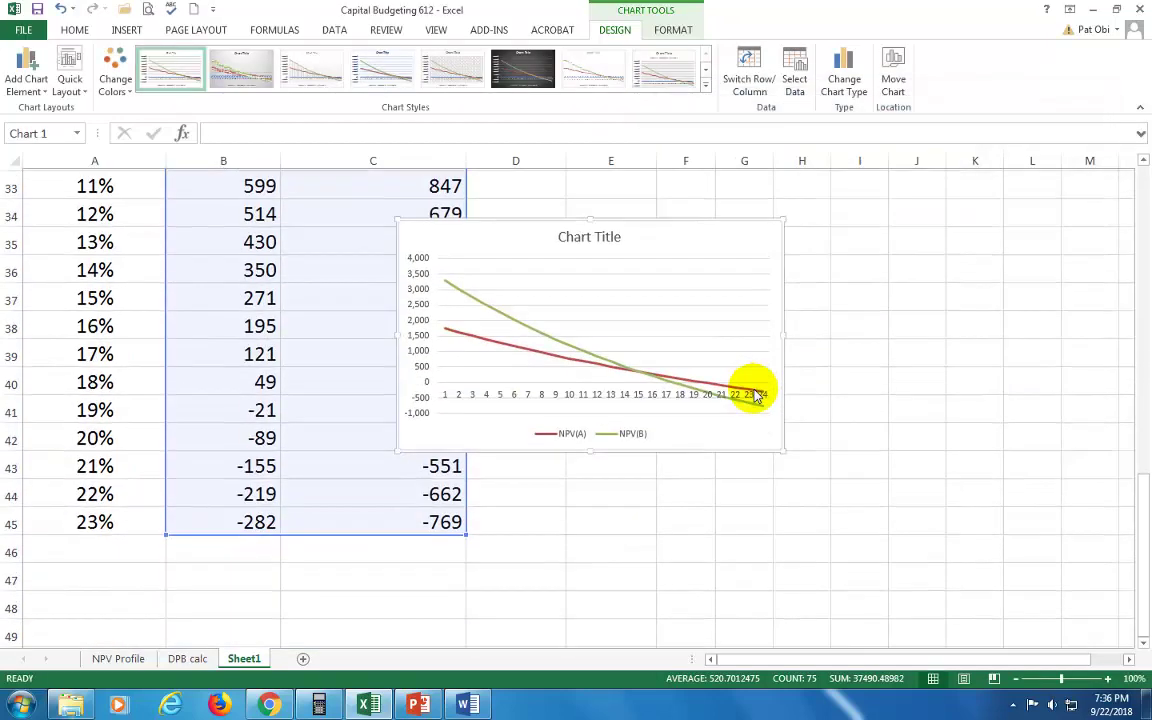